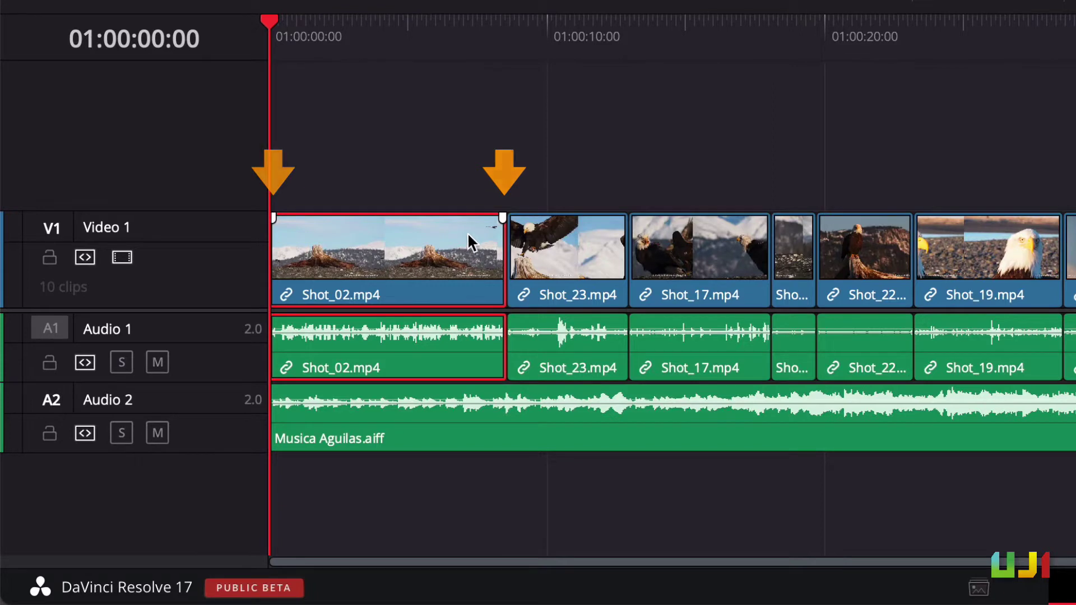
Try a fade-out and a fade-in on Shot_02, preview them, then remove both
left_click_drag(502, 219, 462, 220)
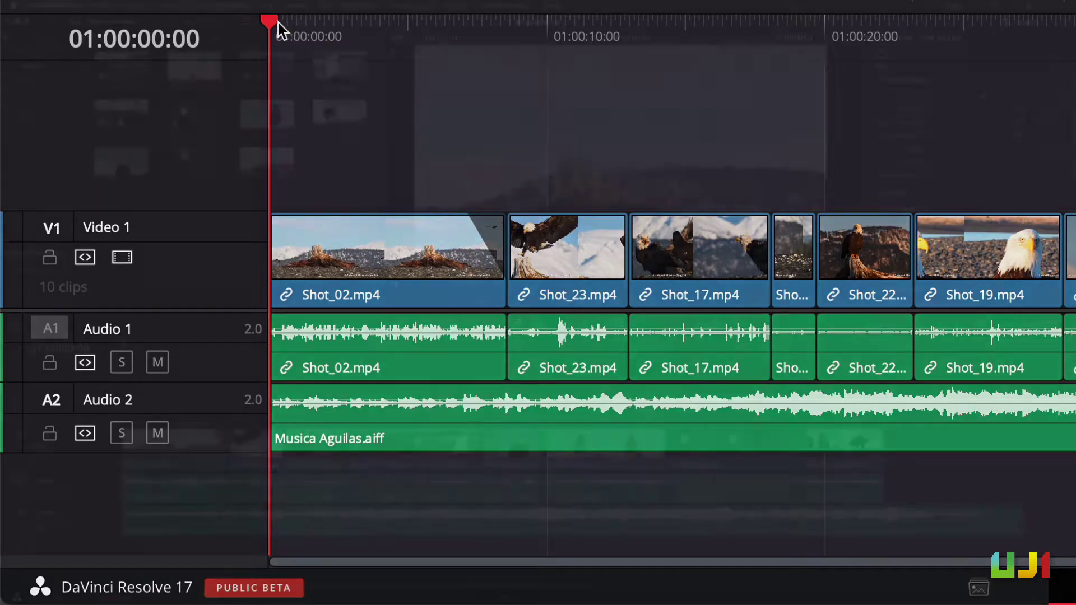
left_click_drag(276, 27, 399, 37)
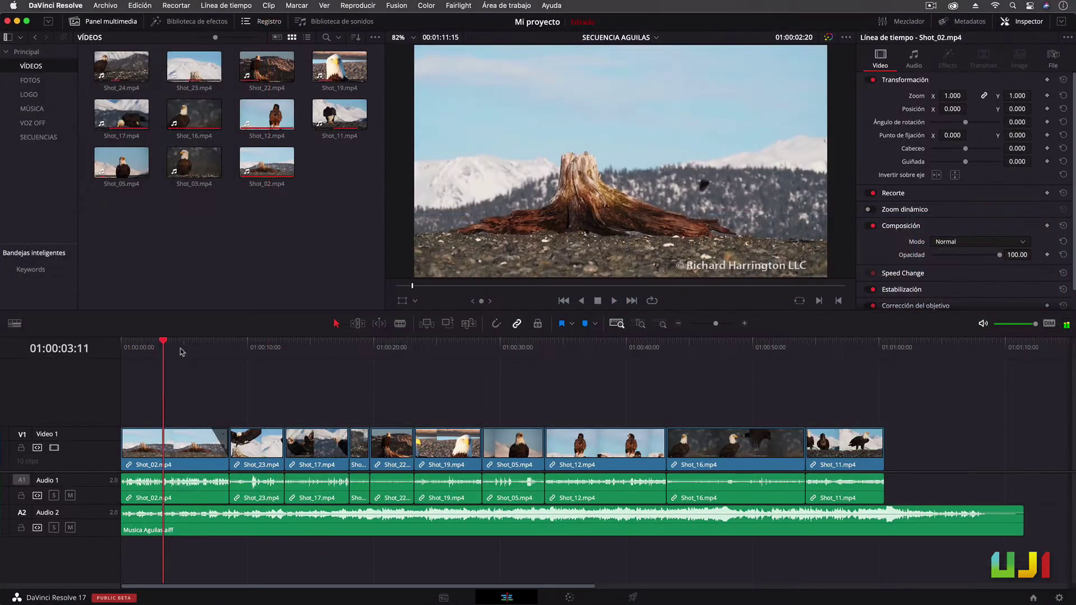
left_click_drag(181, 351, 206, 359)
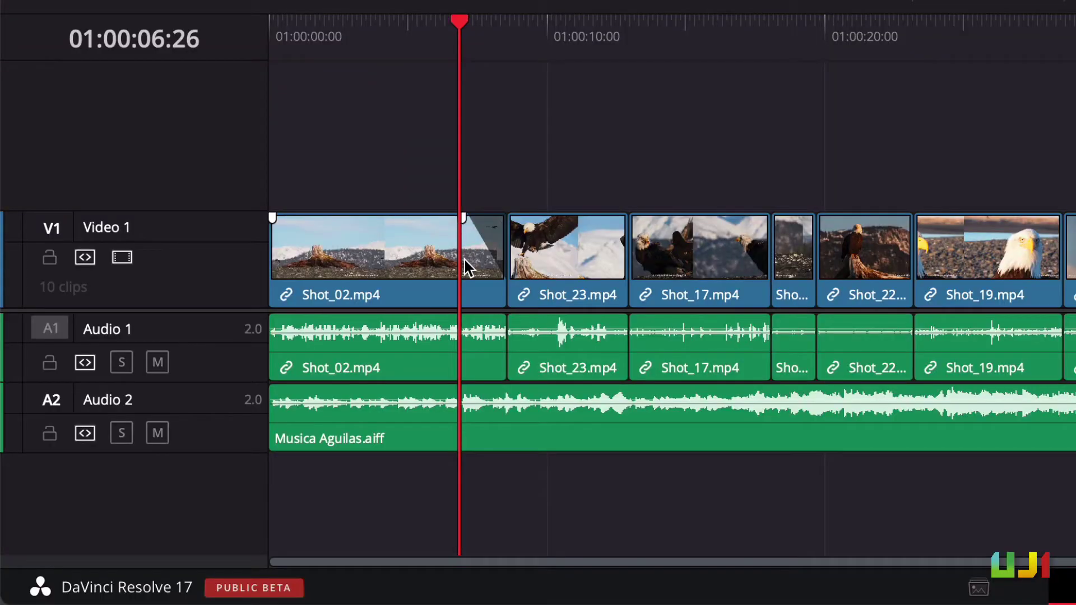
left_click_drag(272, 217, 312, 218)
left_click_drag(313, 221, 261, 218)
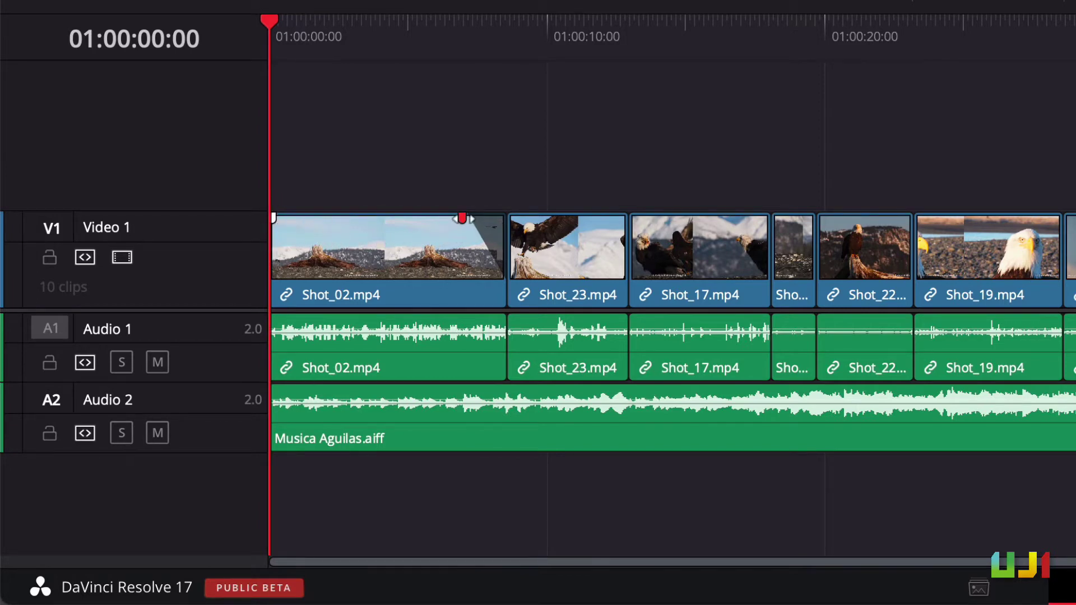
left_click_drag(463, 218, 520, 221)
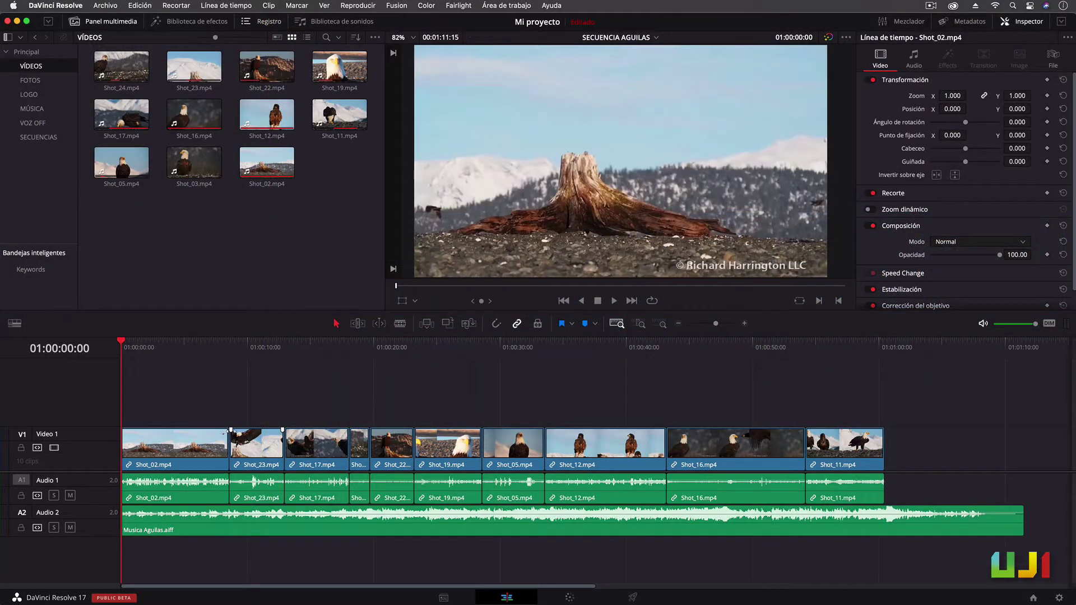
Open a gap after Shot_02 by moving Shot_23–Shot_11 later, preview it, then delete the gap
left_click_drag(251, 413, 850, 496)
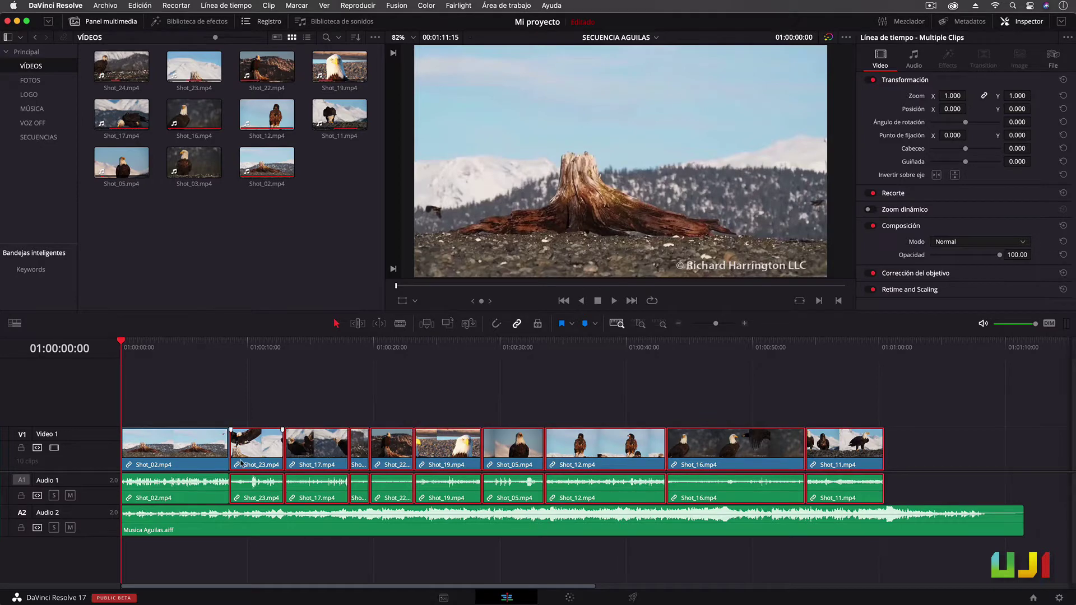
left_click_drag(238, 464, 259, 463)
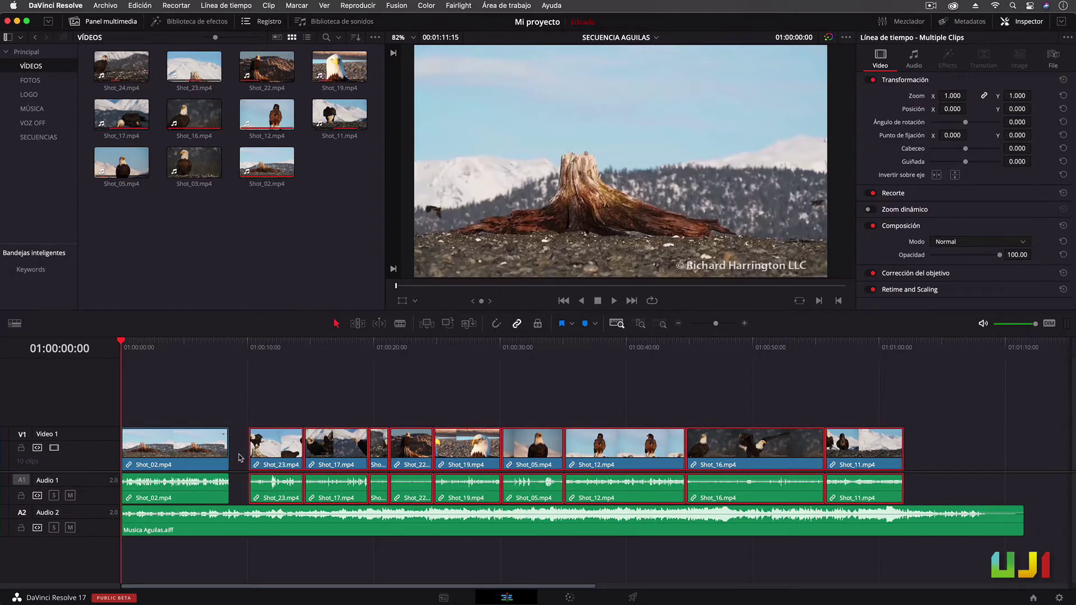
left_click(227, 431)
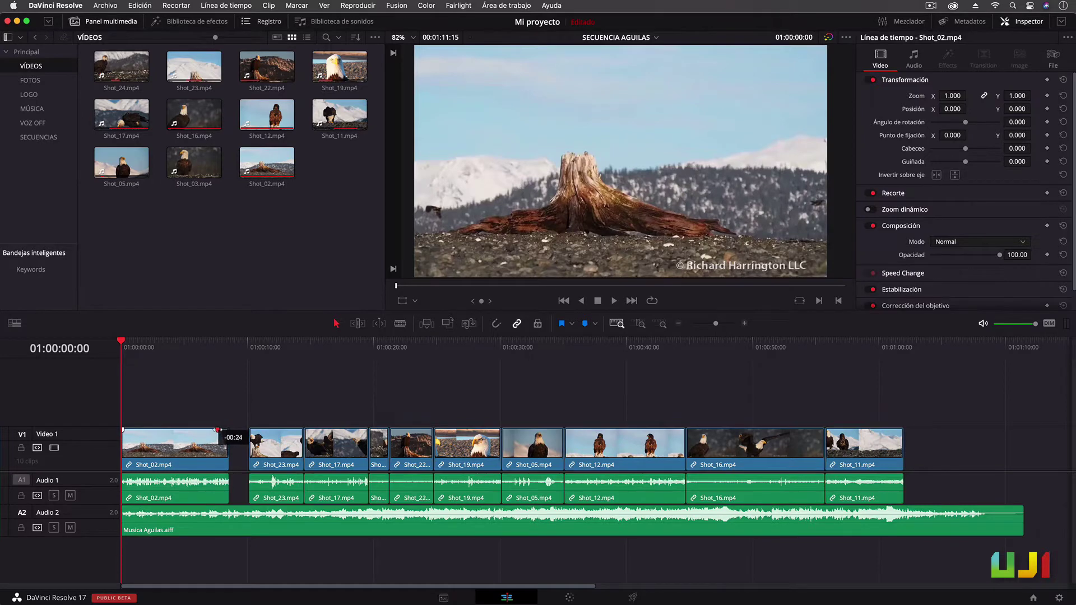
left_click(208, 347)
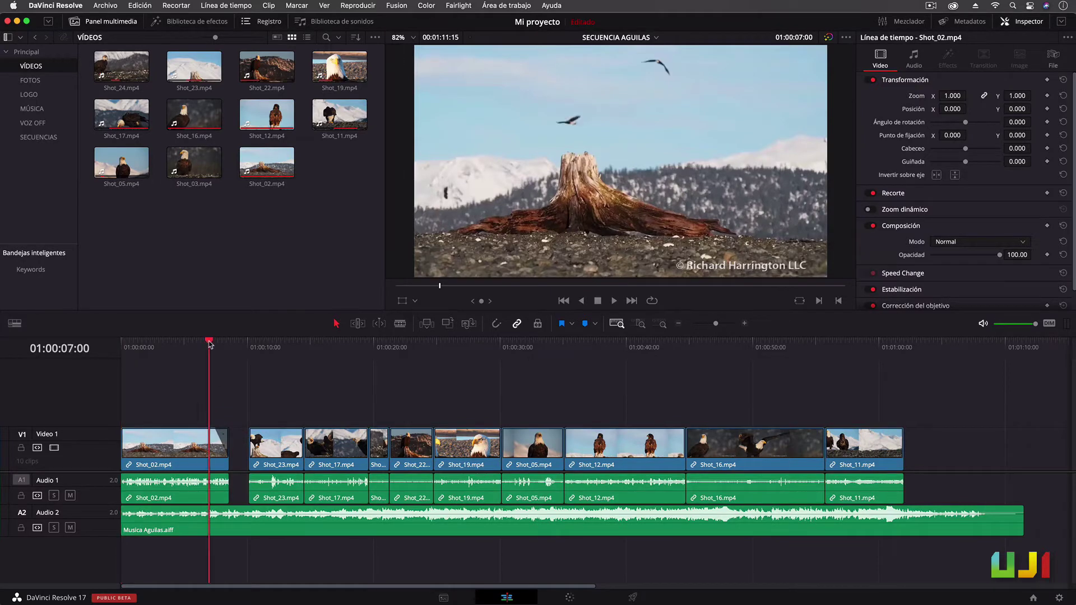
key("space")
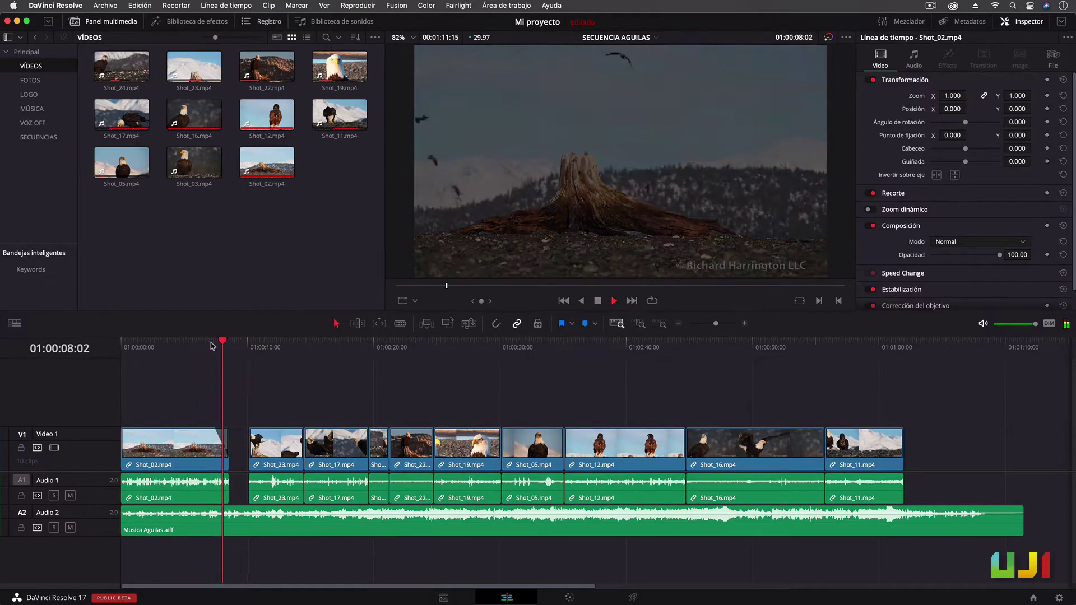
key("space")
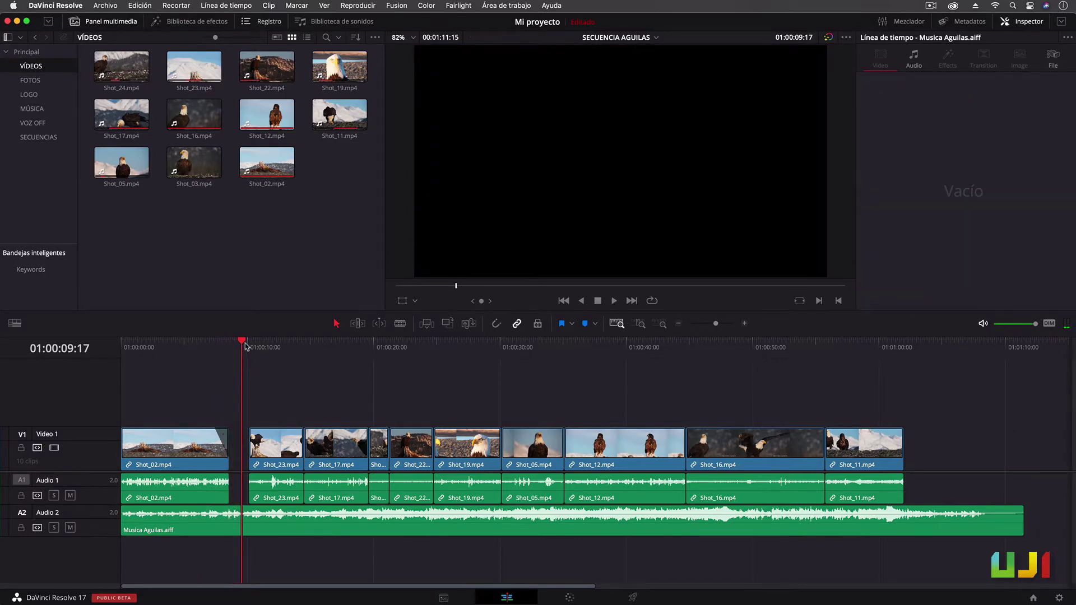
left_click_drag(243, 343, 121, 344)
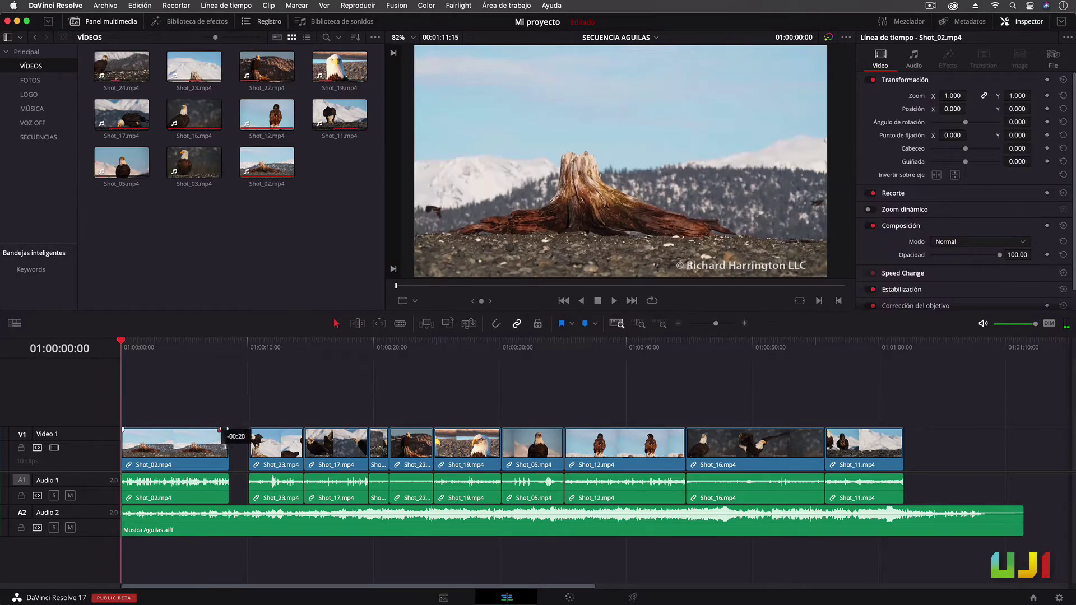
left_click(245, 452)
key("BackSpace")
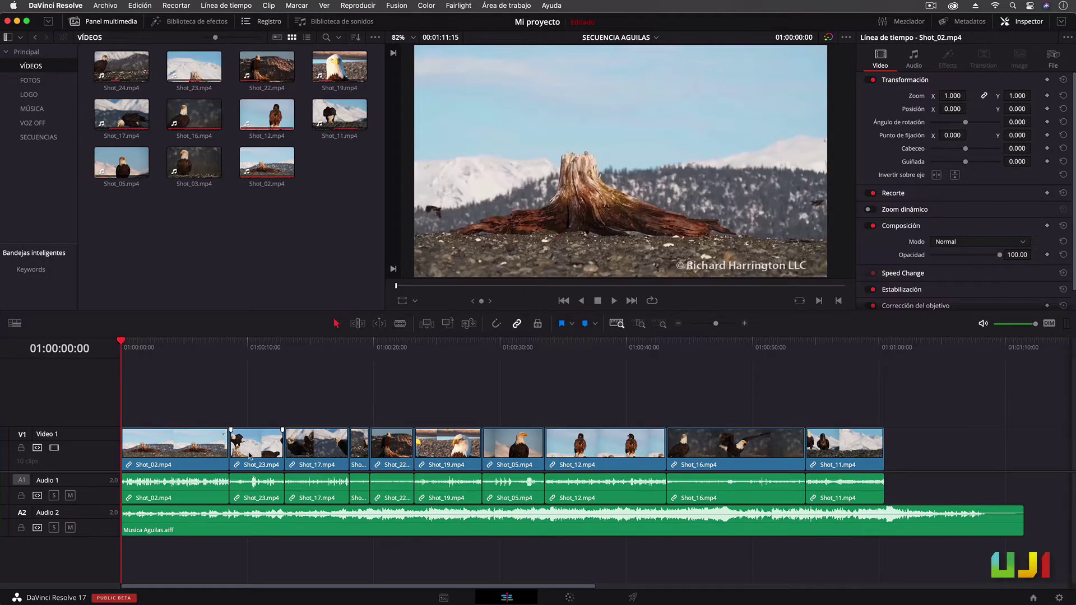
Place a shortened Shot_19 overlay on the track above Shot_02 and preview it
left_click_drag(340, 66, 149, 412)
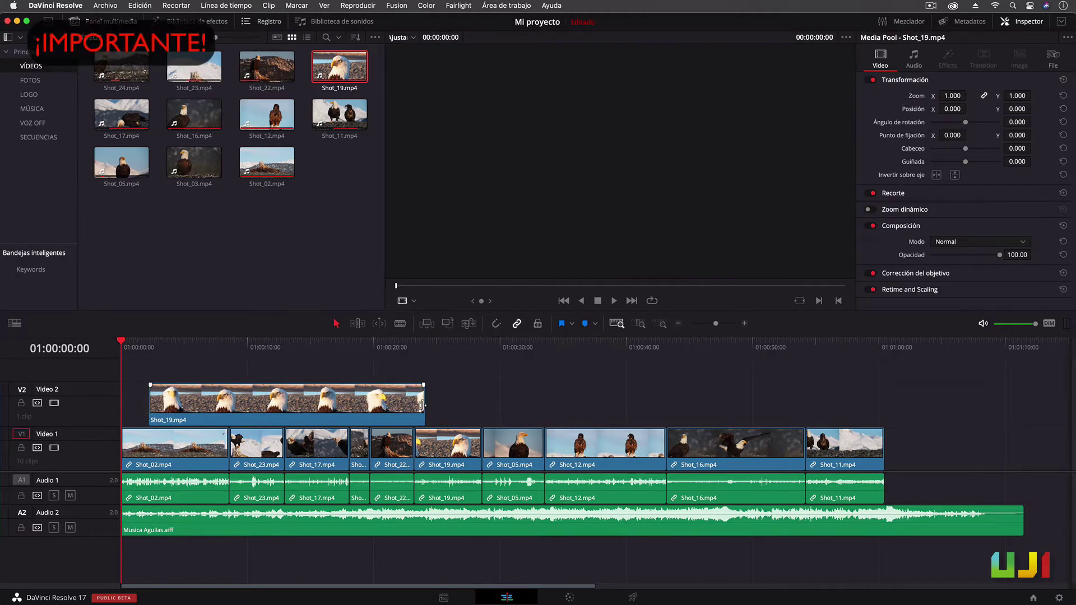
left_click_drag(423, 406, 205, 408)
left_click(139, 343)
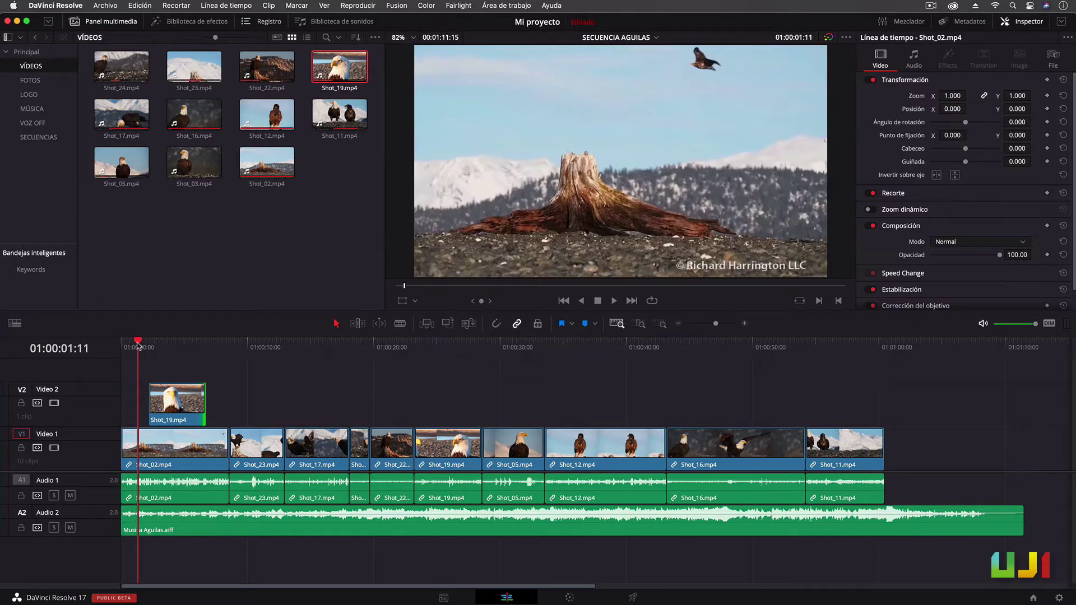
key("space")
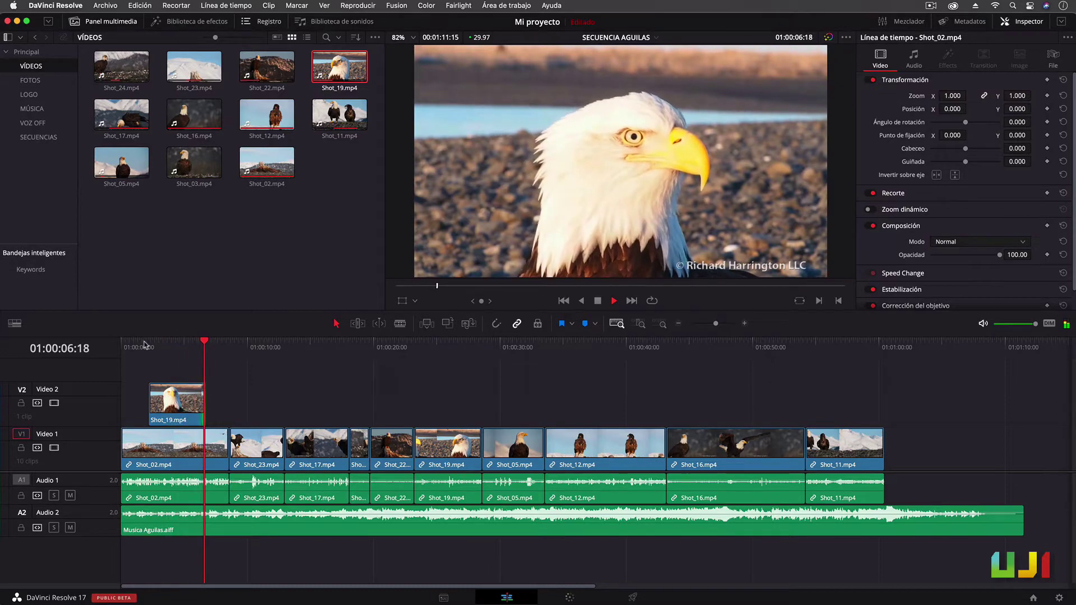
key("space")
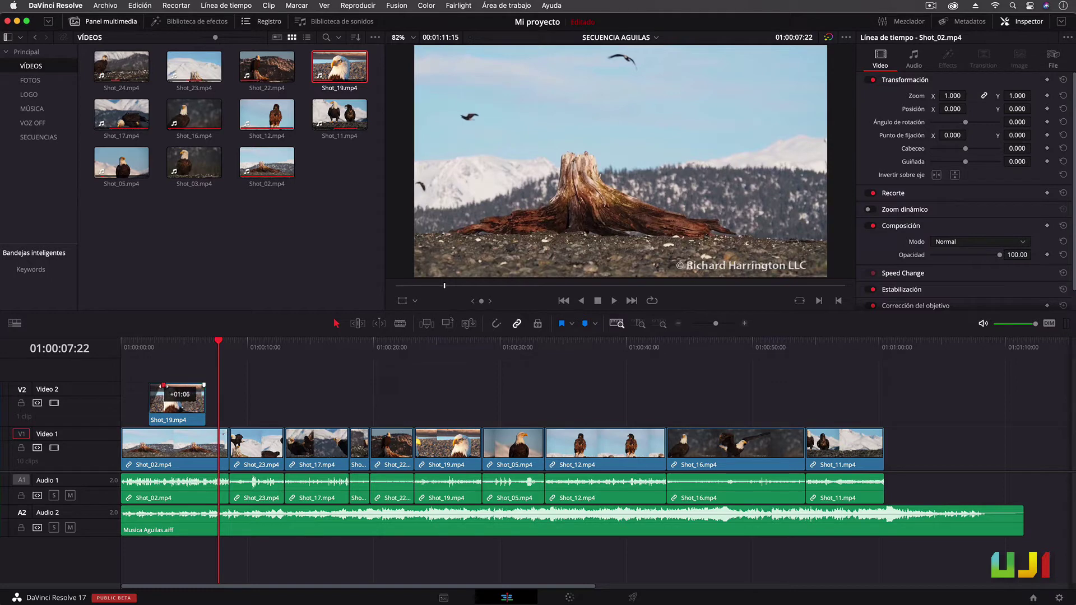
Replay from the start and give the Shot_02 audio a 16-frame fade-in
left_click(132, 344)
key("space")
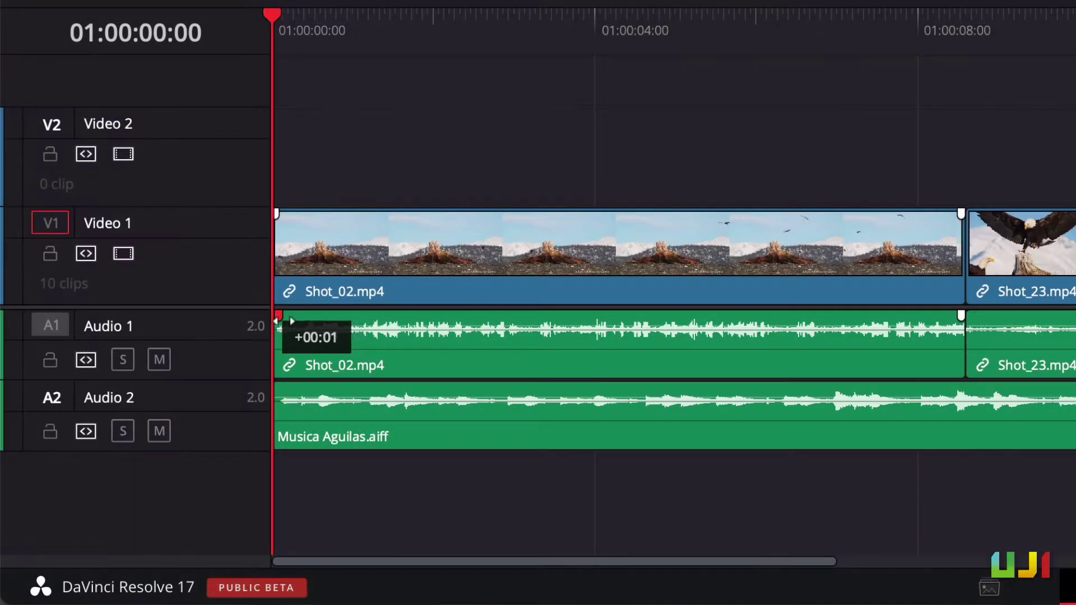
left_click_drag(276, 321, 319, 325)
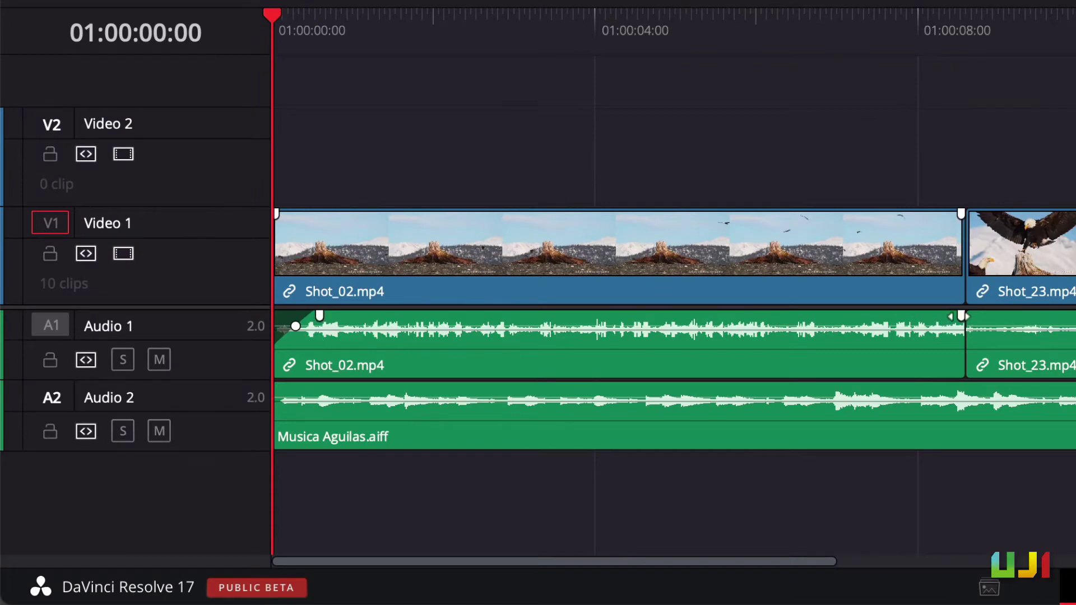
Pull the A1 Shot_02 fade-out handle left to about -00:18
mouse_move(961, 316)
left_mouse_down()
mouse_move(914, 316)
mouse_move(931, 337)
mouse_move(951, 322)
mouse_move(940, 327)
left_mouse_up()
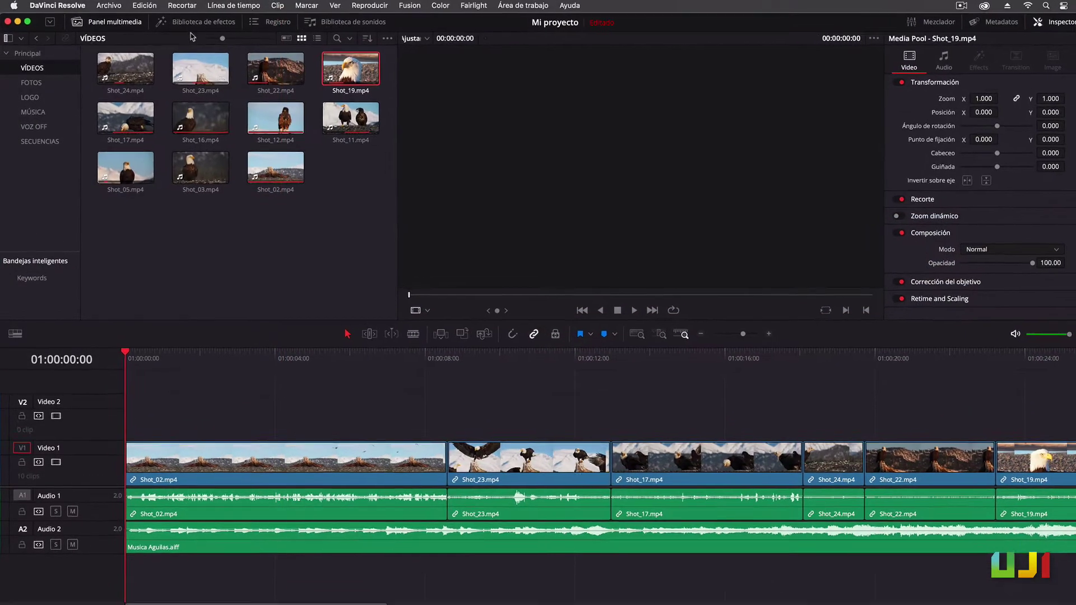
In the Effects Library's Video Transitions, set Iris (hexágono) as the standard transition
left_click(214, 27)
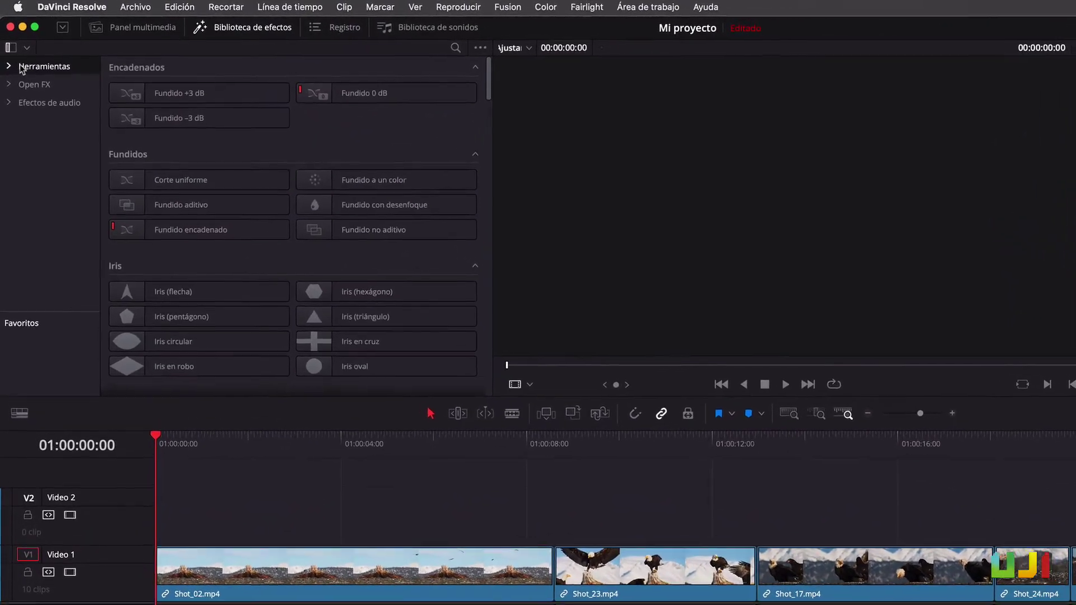
left_click(11, 60)
left_click(10, 193)
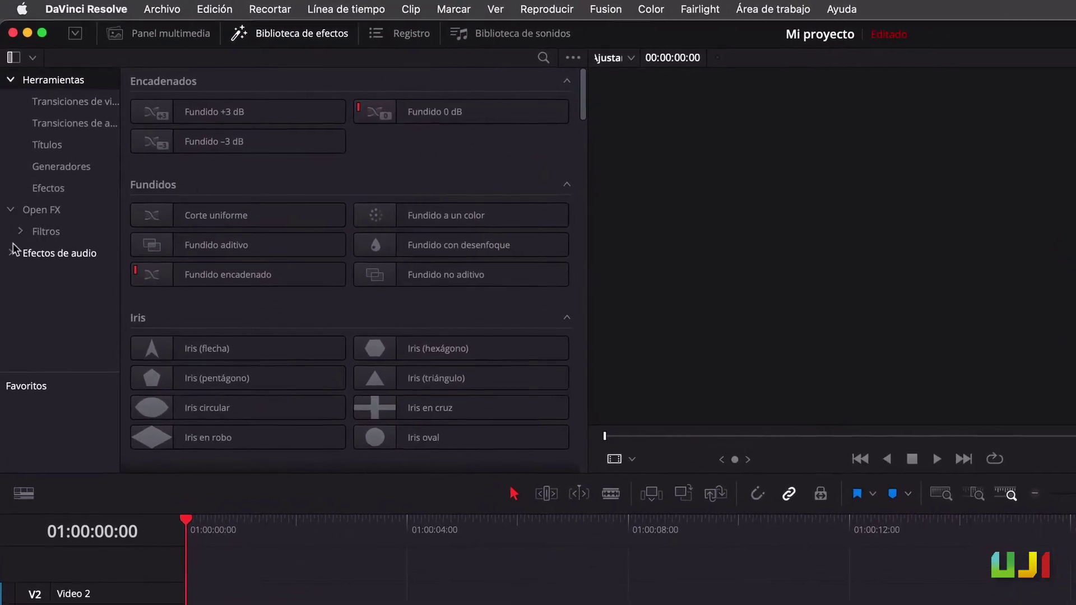
left_click(12, 231)
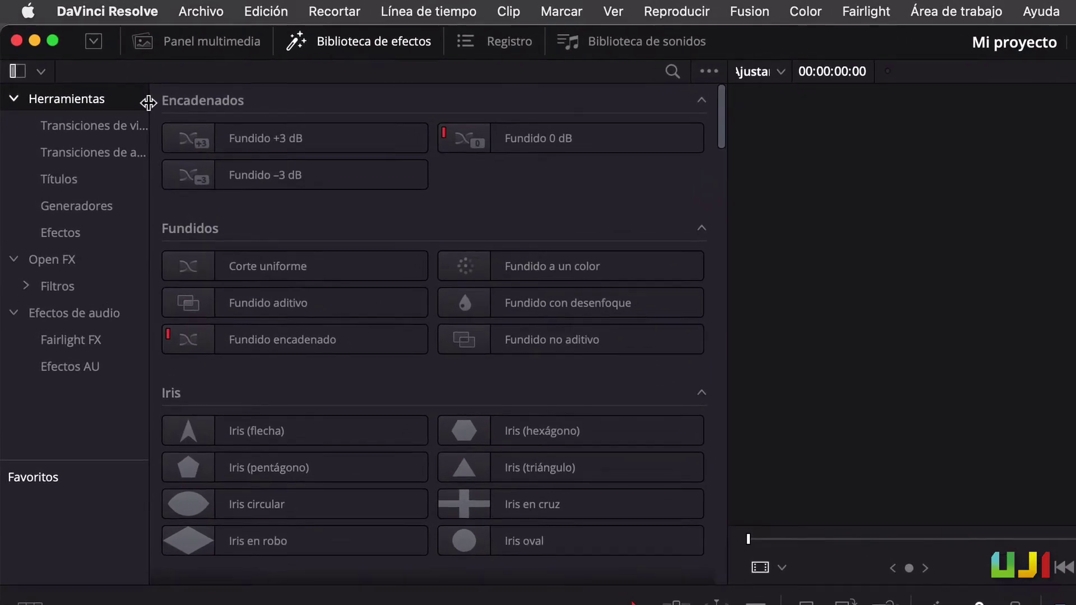
left_click_drag(148, 103, 203, 101)
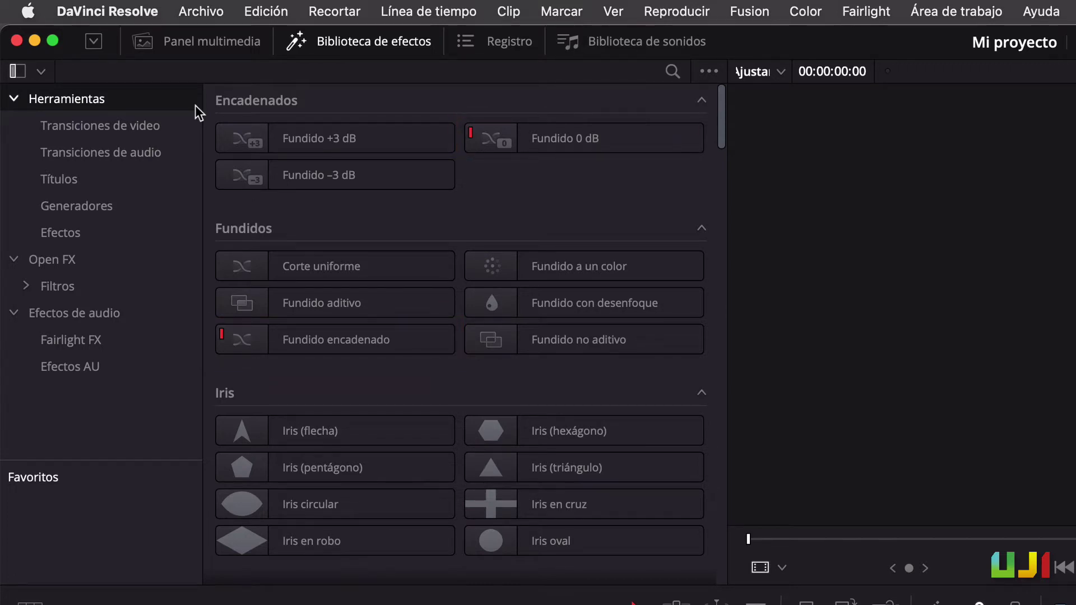
left_click(150, 128)
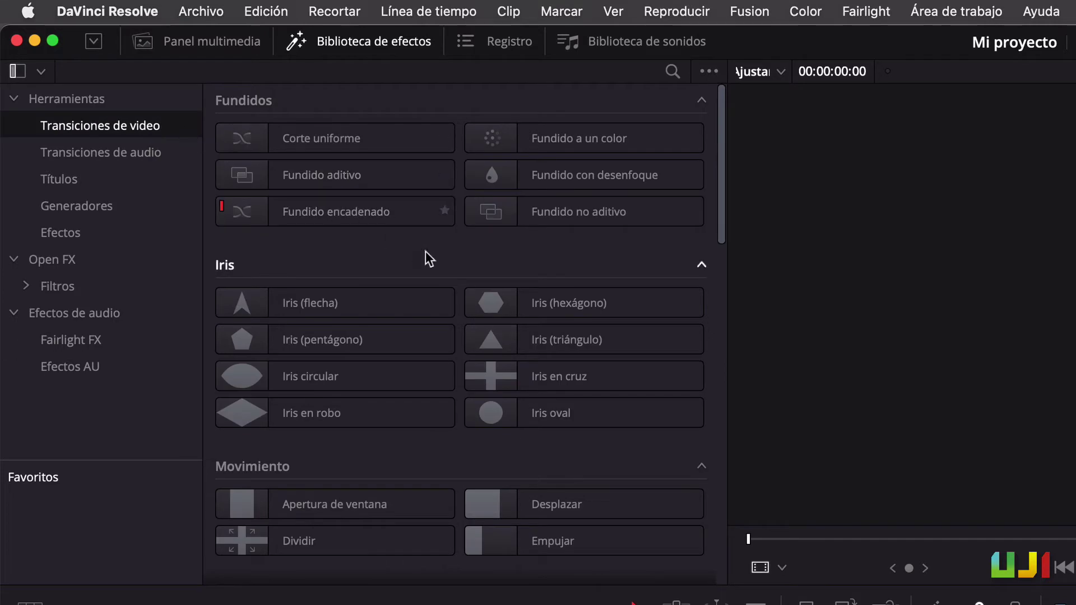
right_click(539, 308)
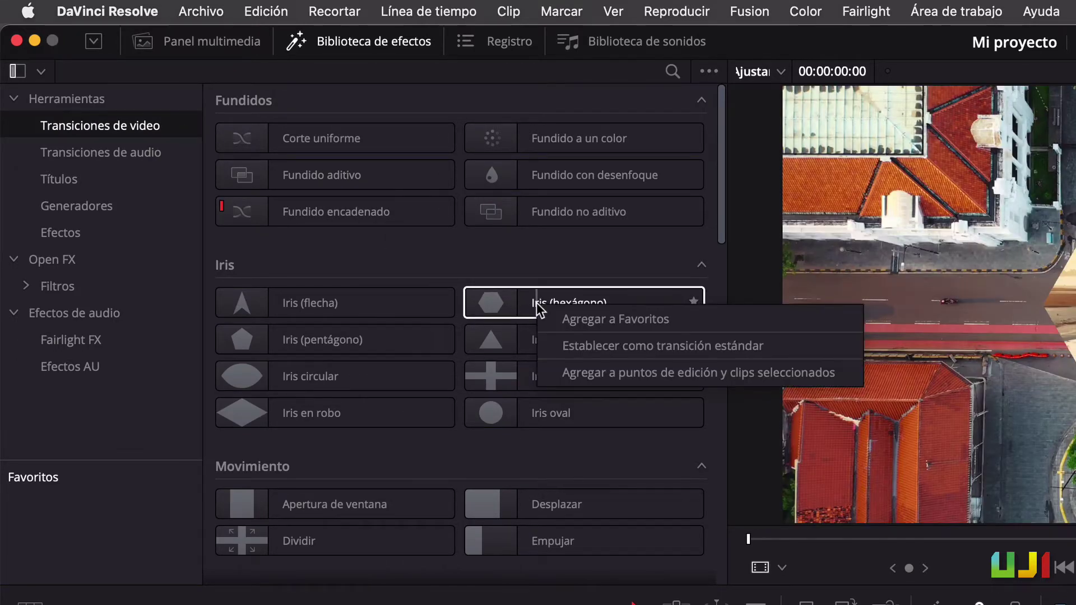
left_click(602, 352)
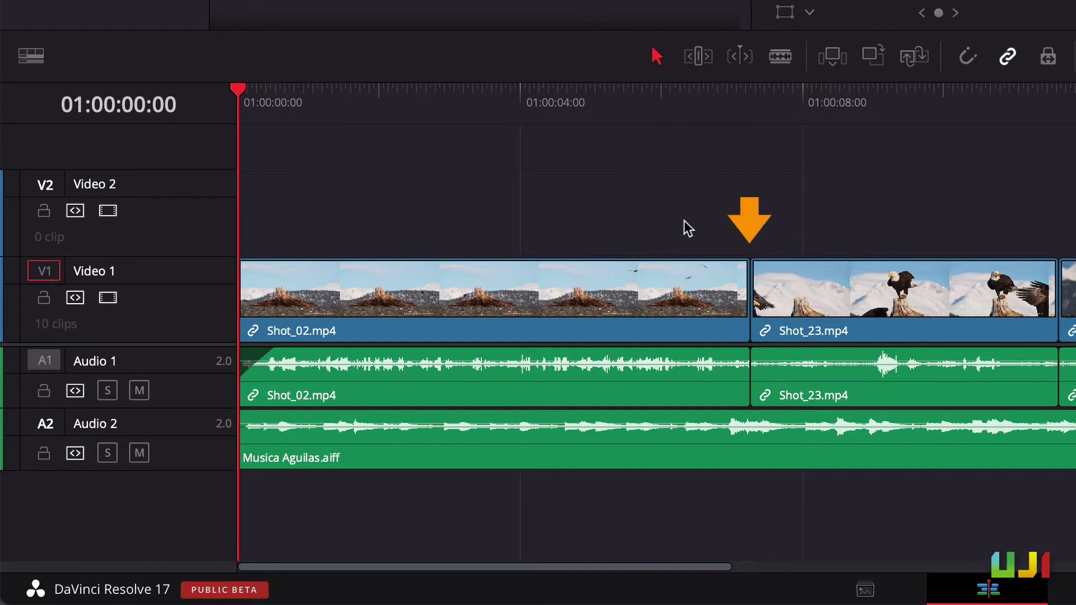
Add the standard transition at the Shot_02/Shot_23 cut and lengthen it by +00:16
left_click(749, 295)
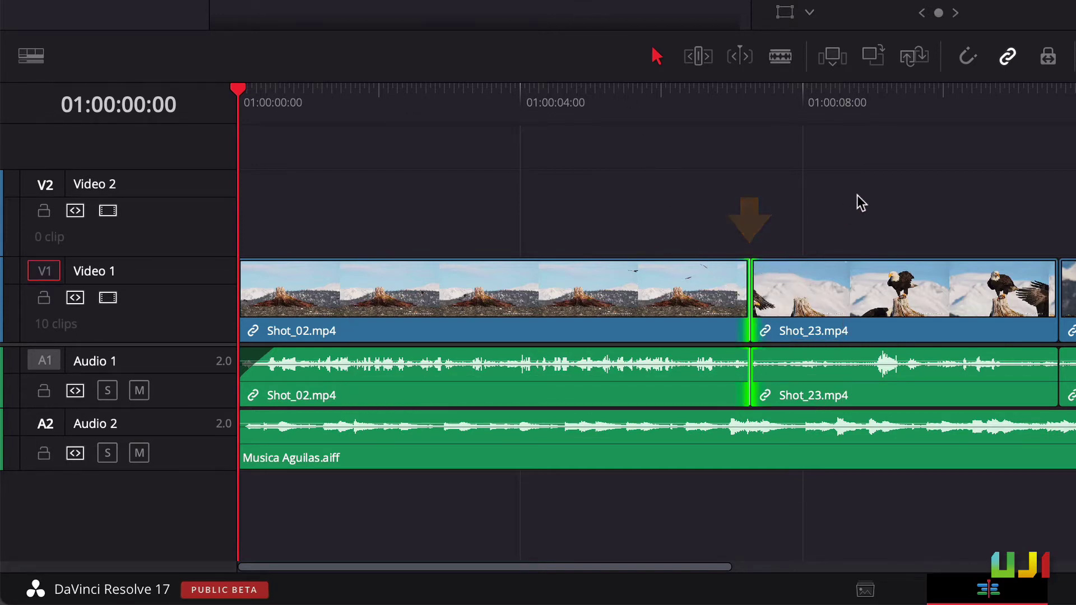
key("super+t")
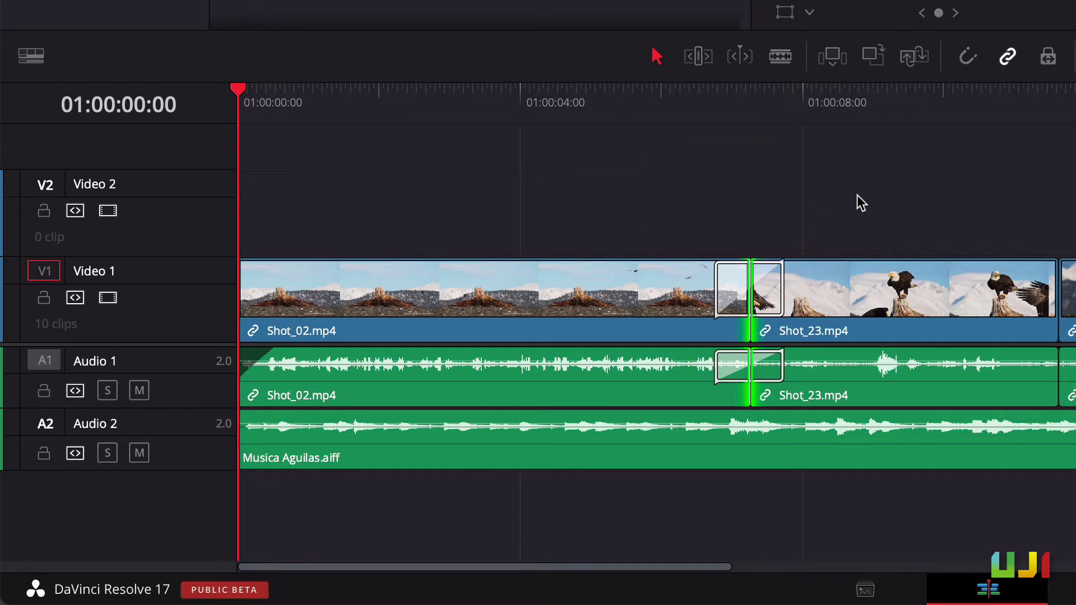
left_click_drag(782, 285, 812, 285)
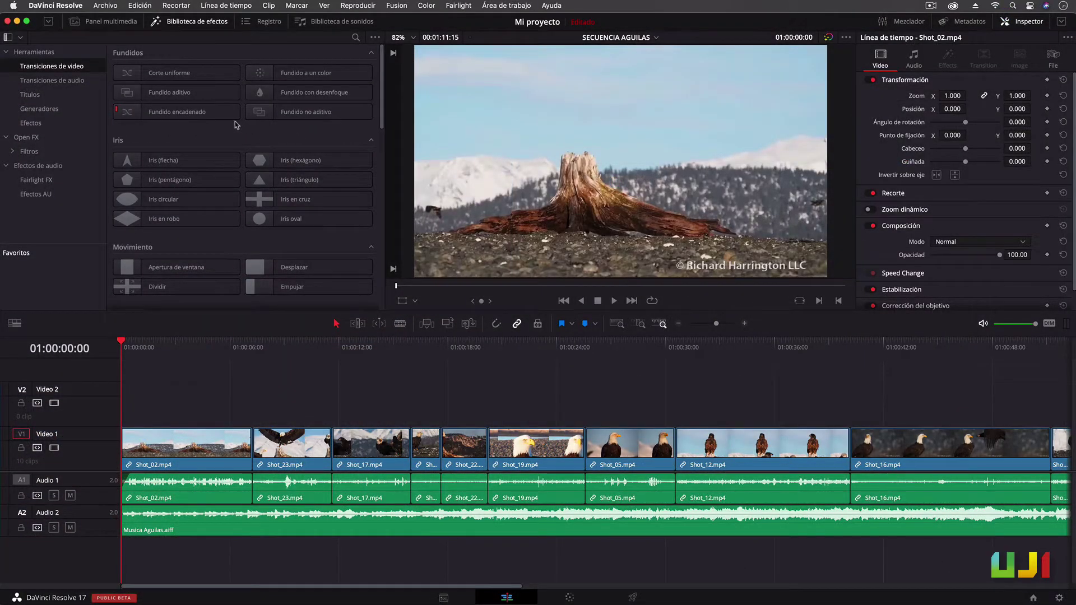
Pick the Fundido encadenado transition and undo the earlier transition at the first cut
left_click(211, 112)
left_click_drag(195, 114, 252, 443)
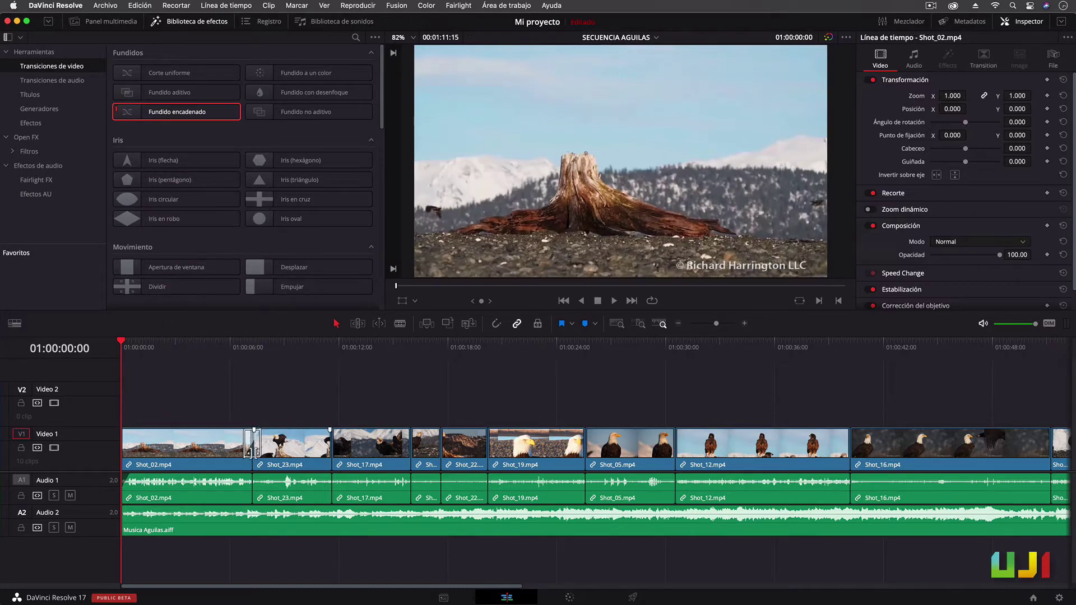
key("super+z")
Select the cuts from Shot_02/Shot_23 through Shot_22/Shot_19 and add Fundido encadenado dissolves to each
left_click(252, 451)
left_click(332, 450, "super")
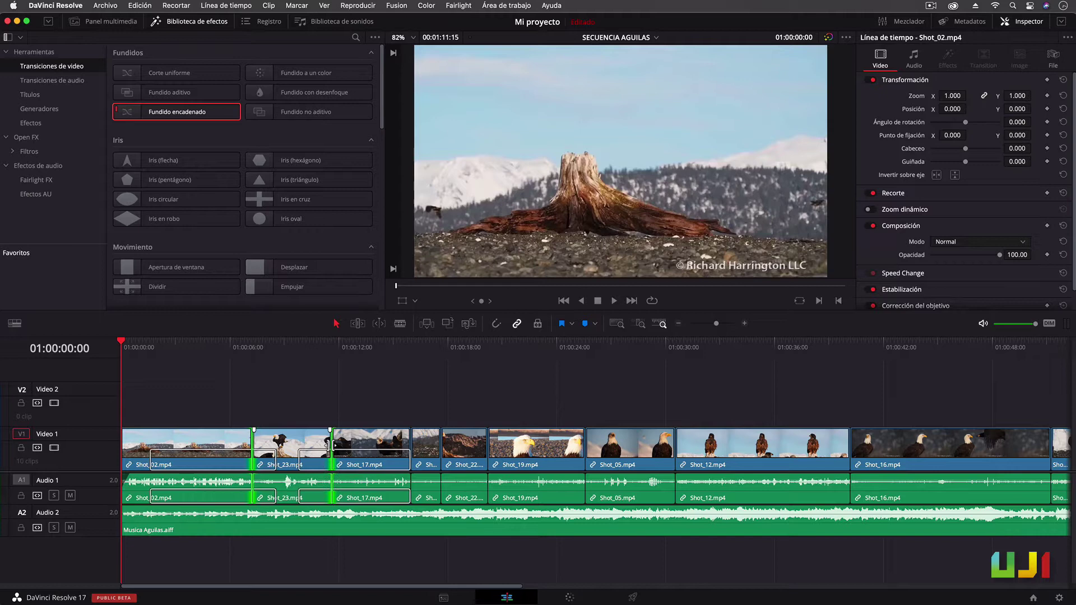
left_click(410, 448, "super")
left_click(441, 450, "super")
left_click(487, 448, "super")
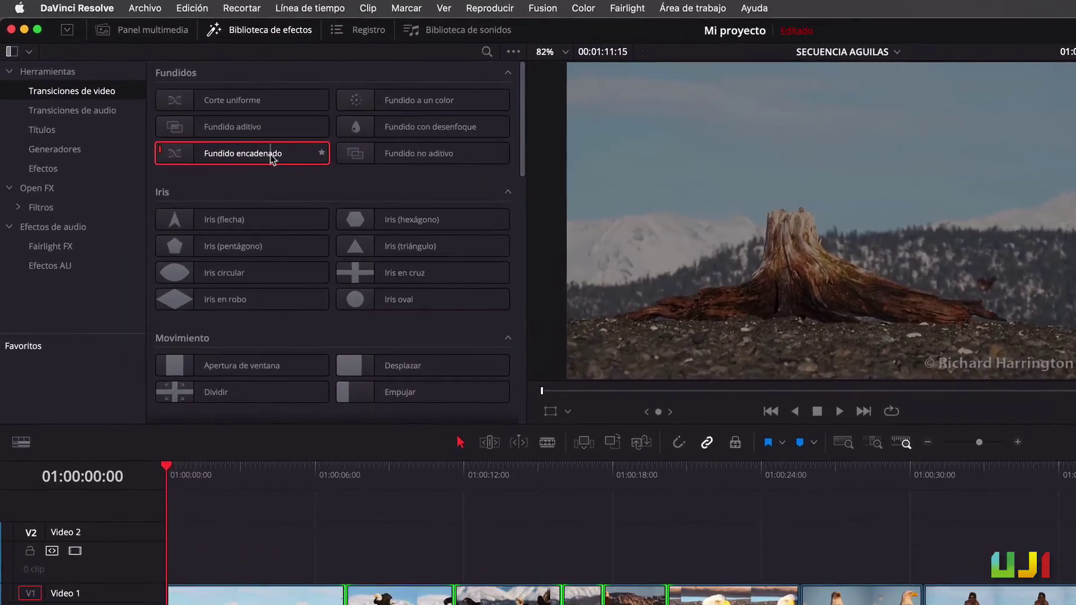
right_click(270, 155)
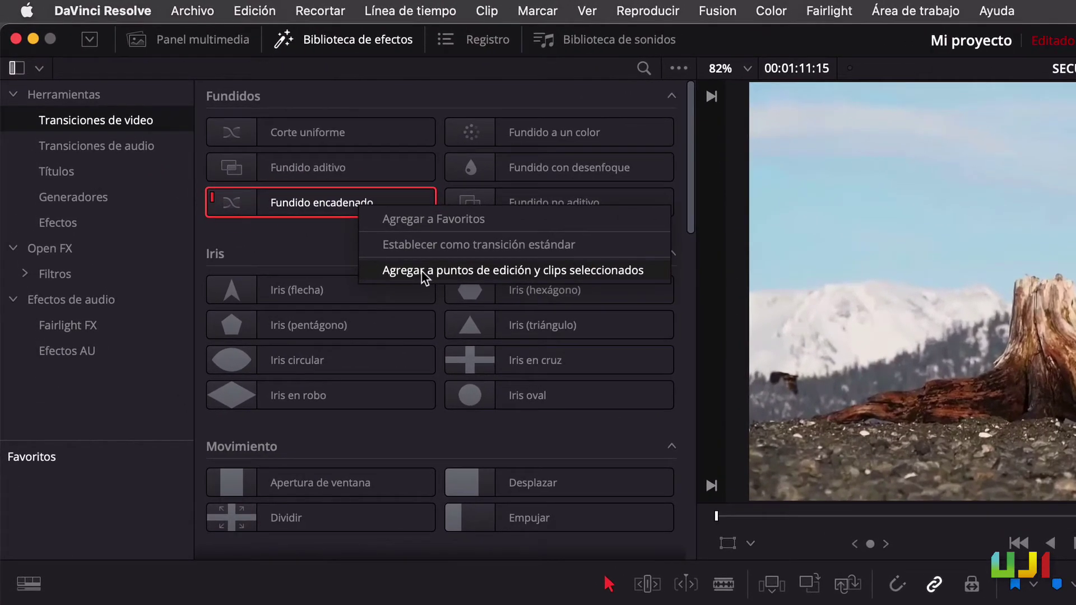
left_click(424, 272)
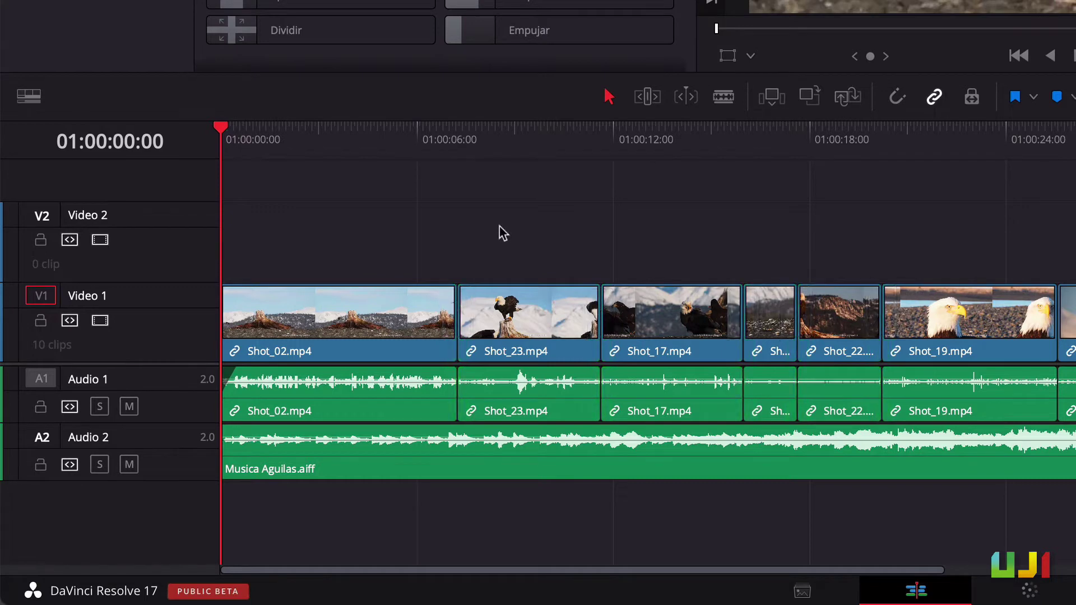
left_click_drag(499, 228, 981, 337)
key("ctrl+t")
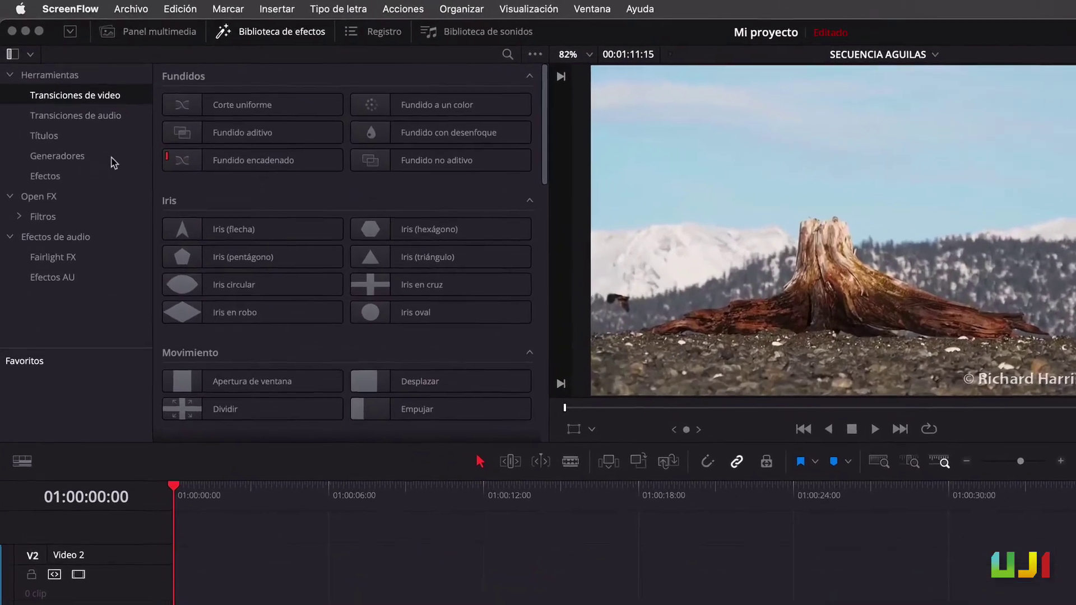
Place a Títulos > Texto title at the start of Video 2 and select it
left_click(43, 129)
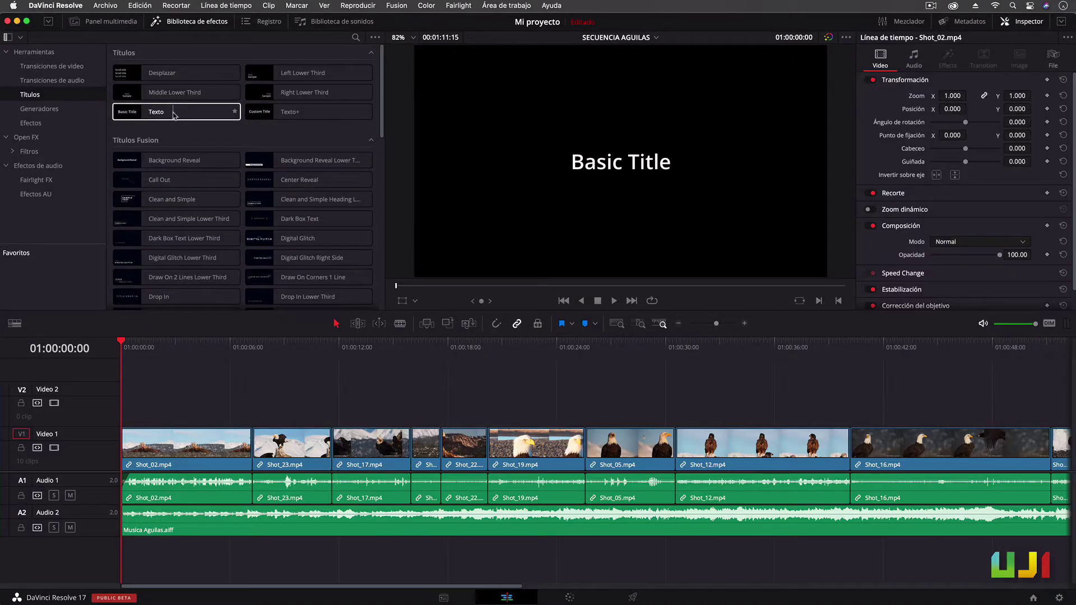
left_click_drag(174, 115, 145, 402)
left_click(186, 341)
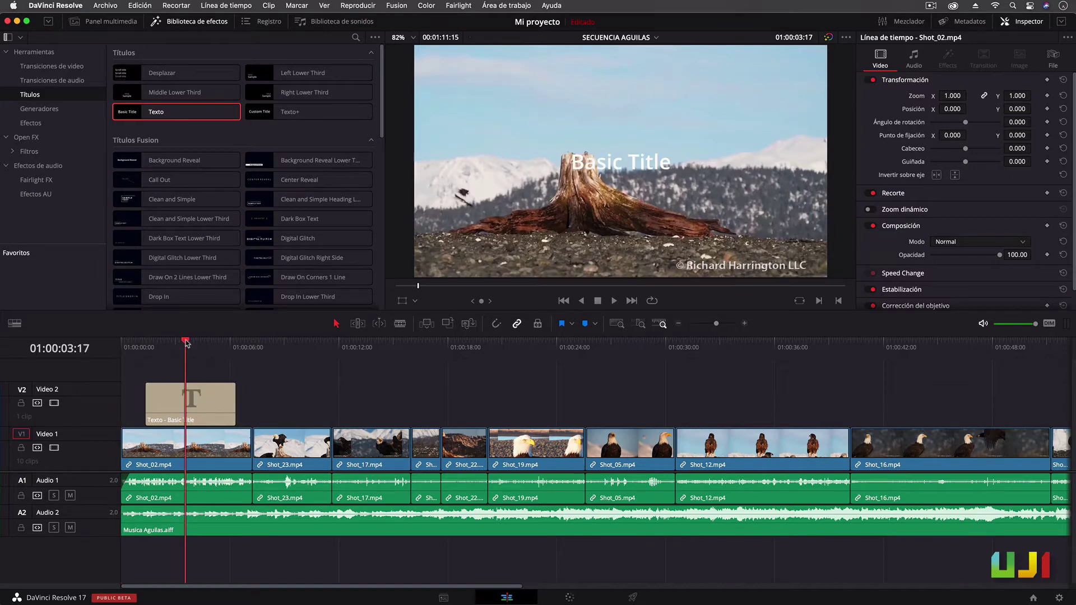
left_click(202, 397)
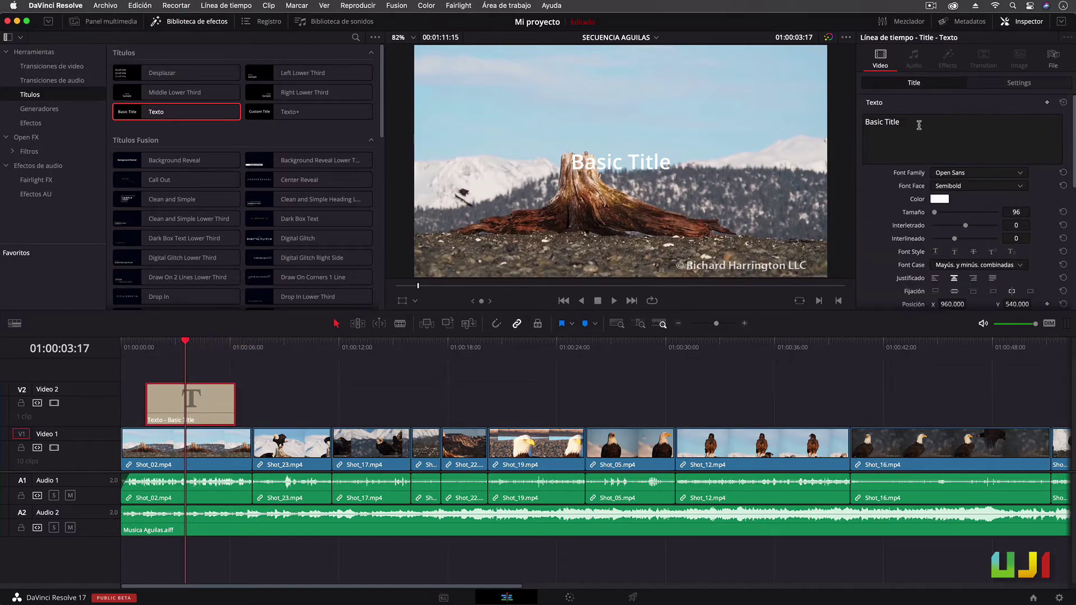
Change the title text to 'Mi película', set size 201, and turn off its shadow
left_click_drag(919, 125, 852, 125)
type("Mi película")
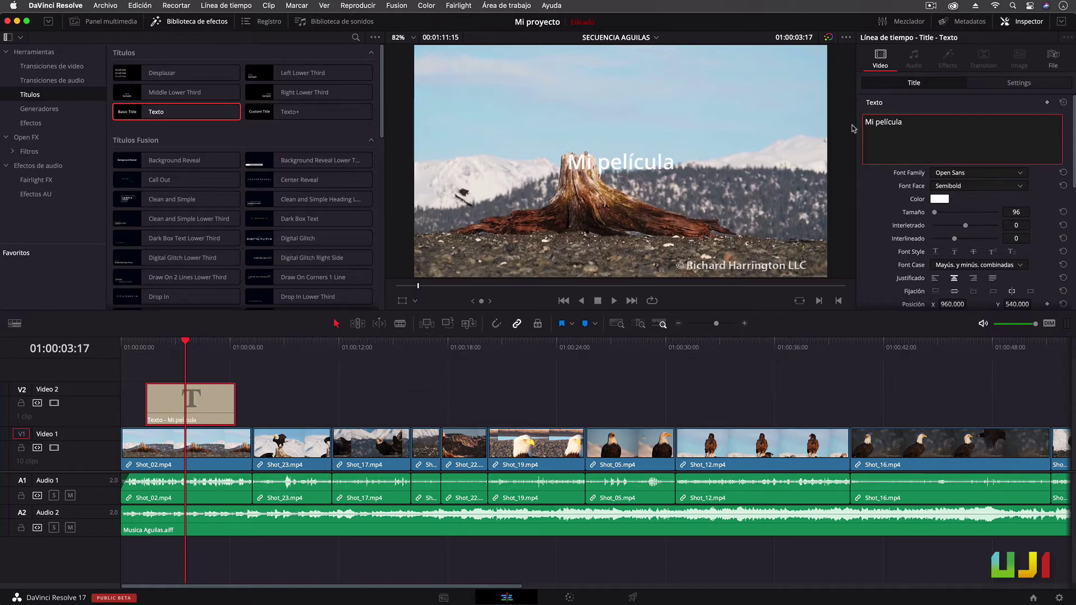
left_click_drag(934, 212, 936, 213)
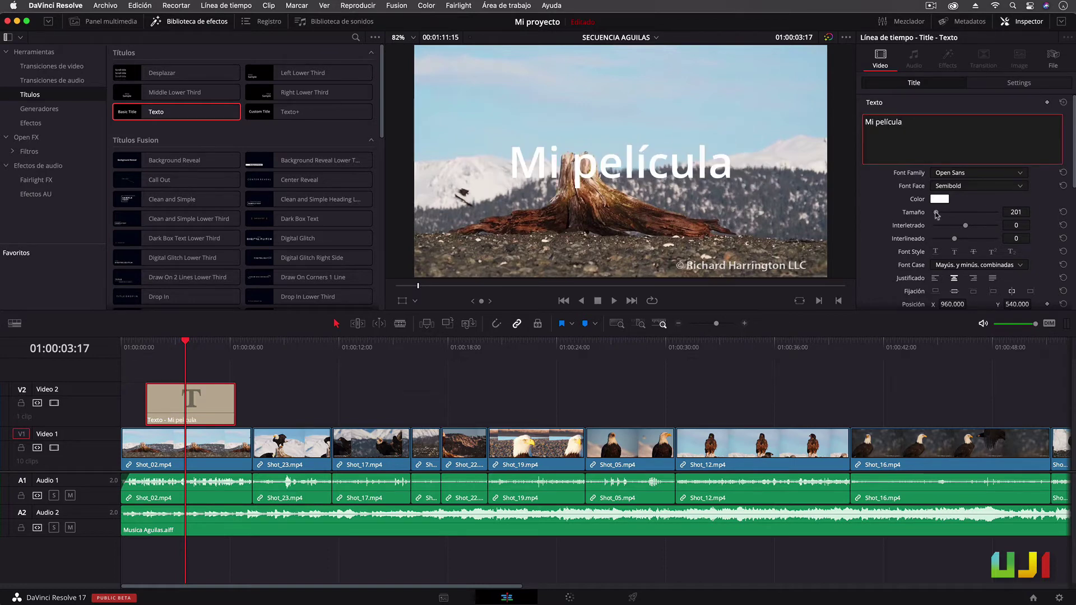
left_click(1061, 21)
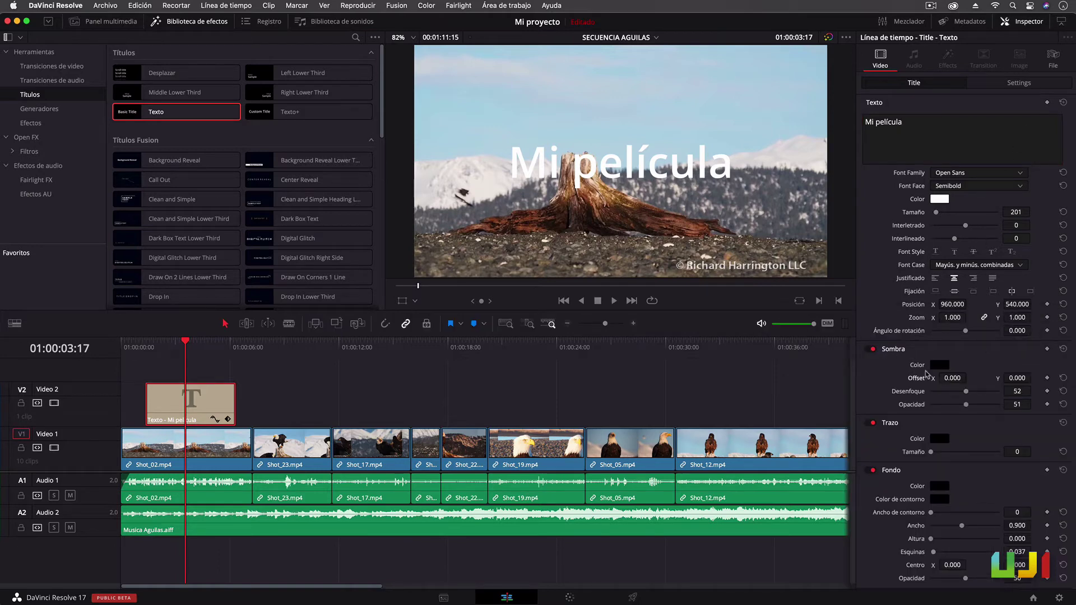
left_click_drag(952, 378, 984, 404)
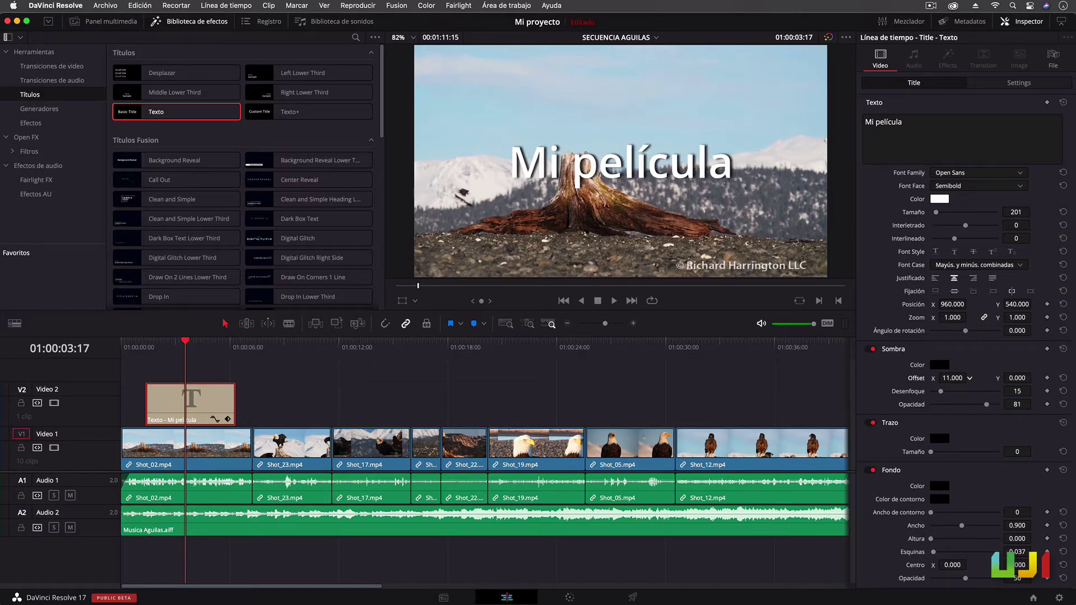
left_click(870, 350)
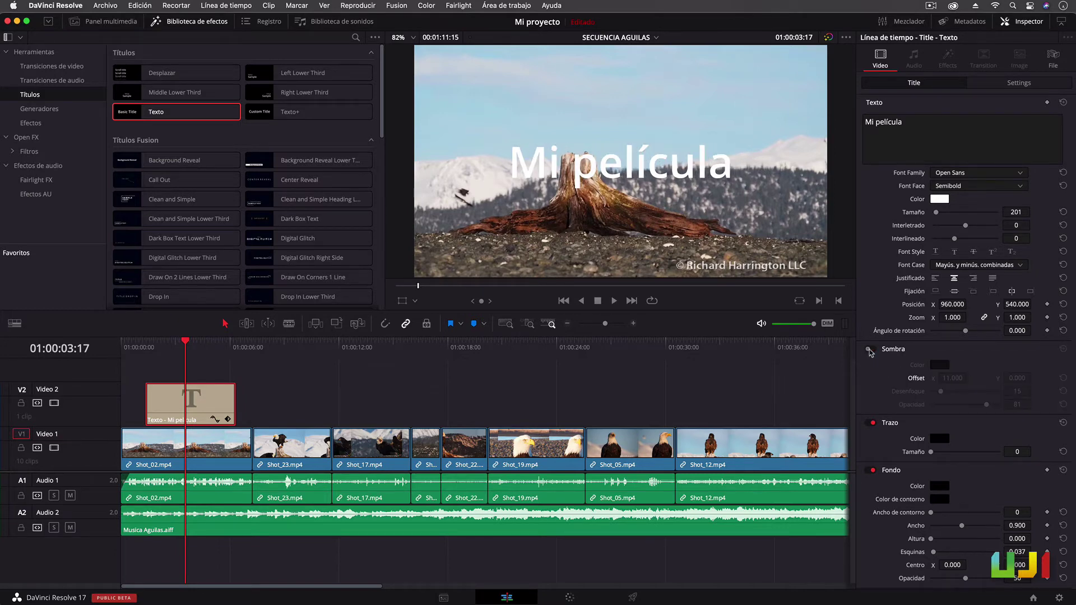
Use the viewer Transform to move the title near the top and adjust its size
left_click(402, 301)
left_click_drag(583, 206, 592, 160)
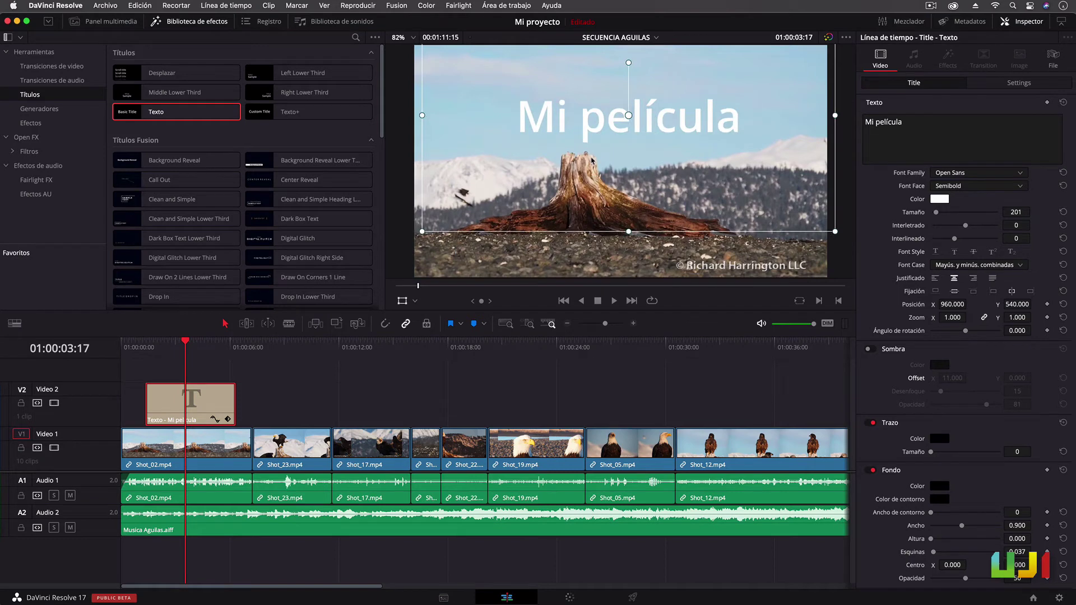
left_click_drag(423, 233, 495, 191)
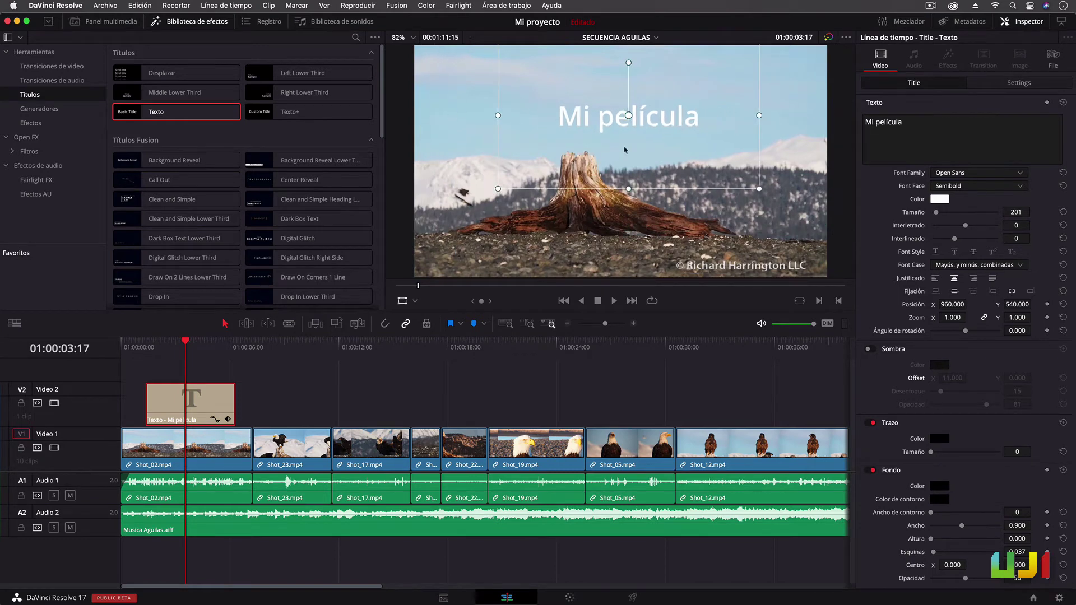
left_click_drag(637, 142, 631, 143)
left_click_drag(623, 191, 601, 206)
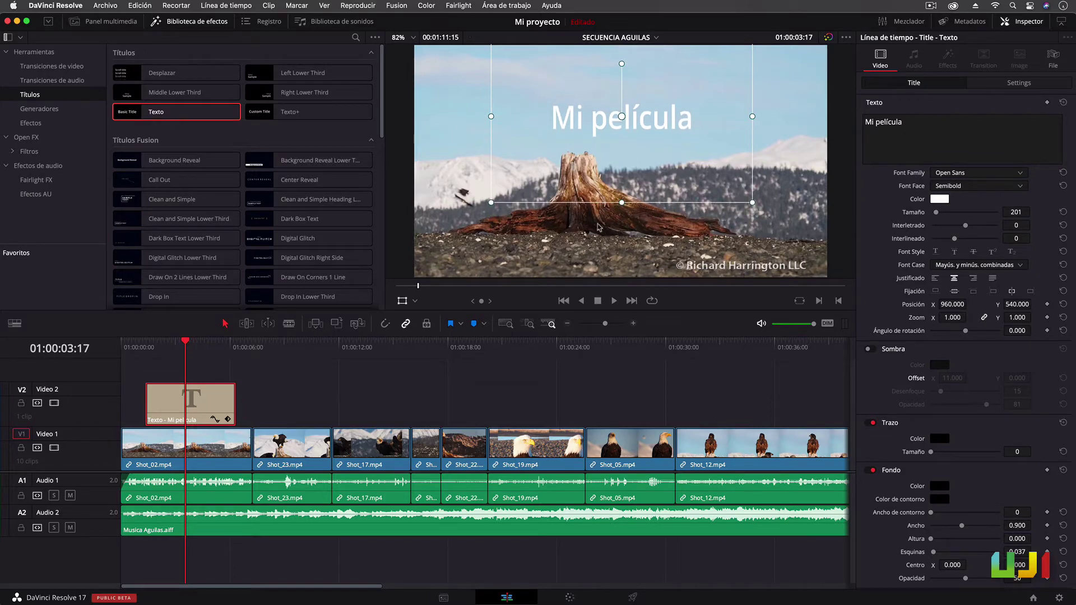
Add a short fade-out to the title, preview it, and select all clips from the playhead onward
left_click(175, 365)
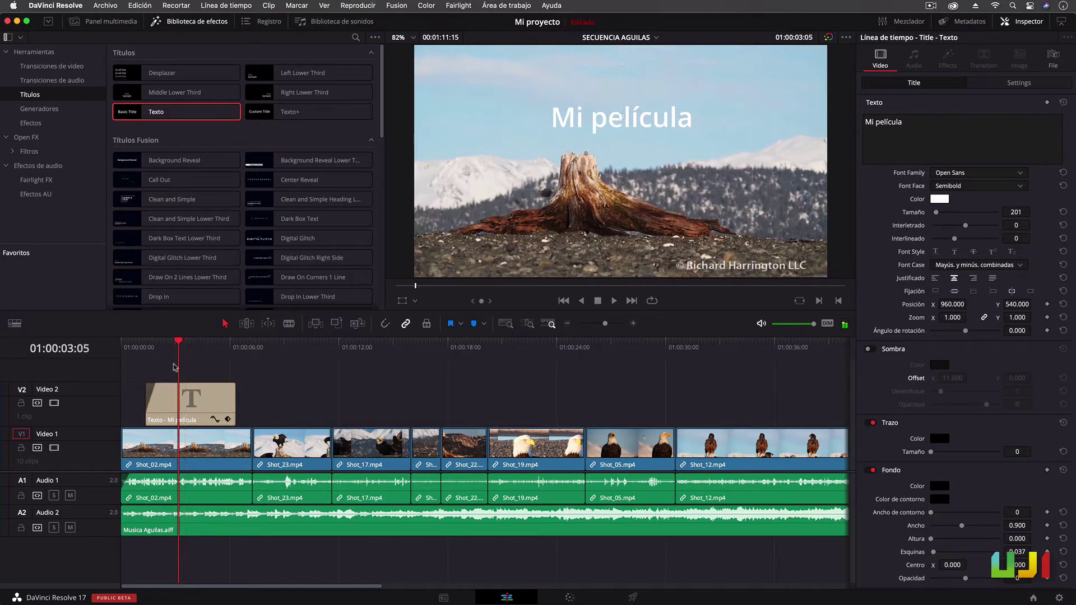
left_click_drag(234, 385, 196, 407)
left_click(140, 343)
key("space")
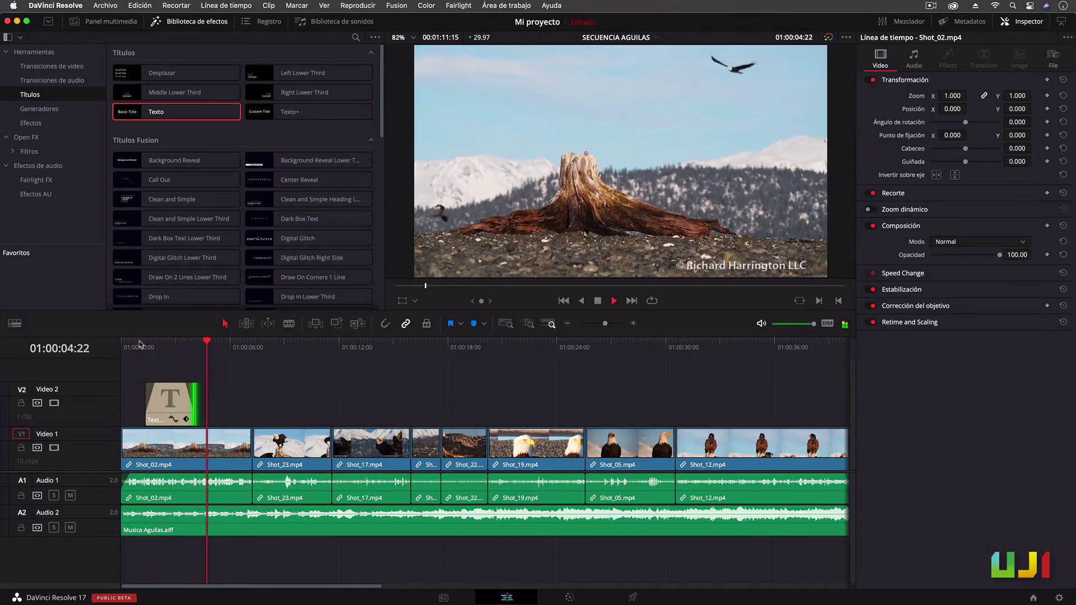
key("space")
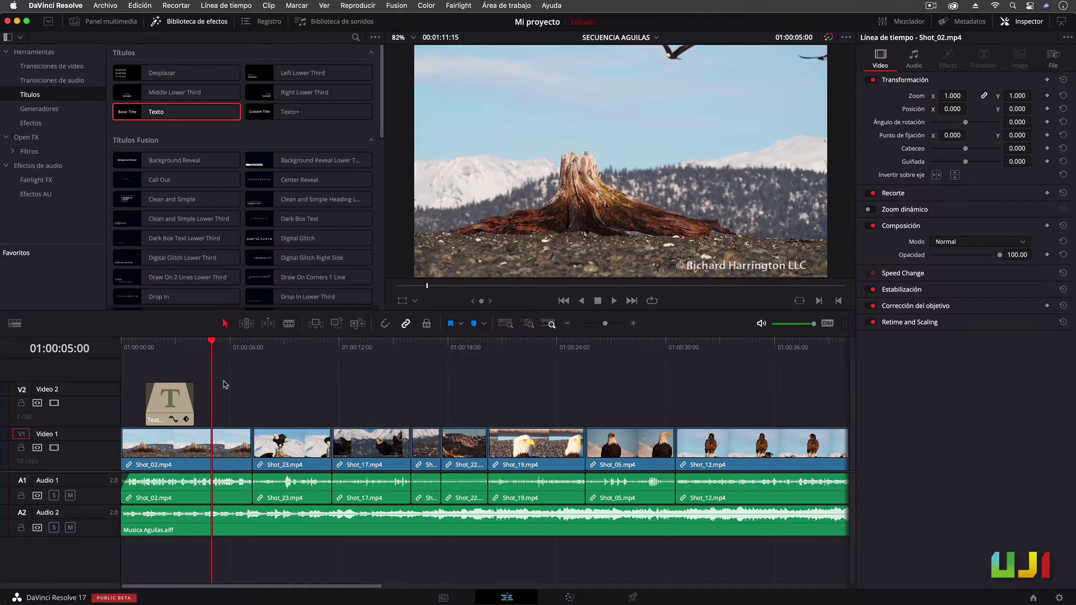
key("y")
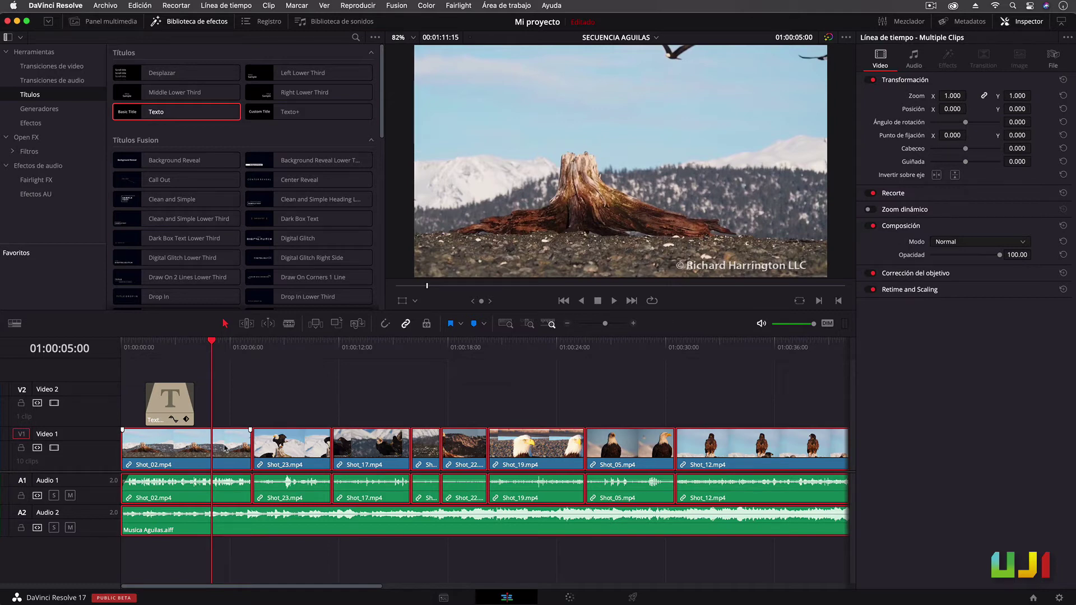
Push all clips 05:00 later and nudge the Mi película title slightly lower
left_click_drag(225, 448, 315, 451)
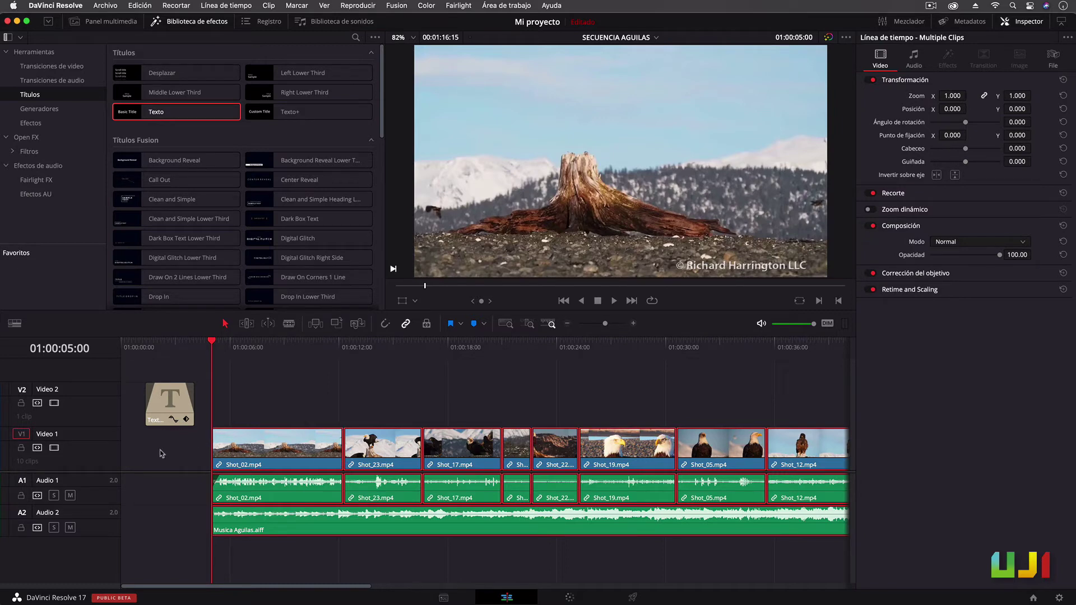
left_click(168, 343)
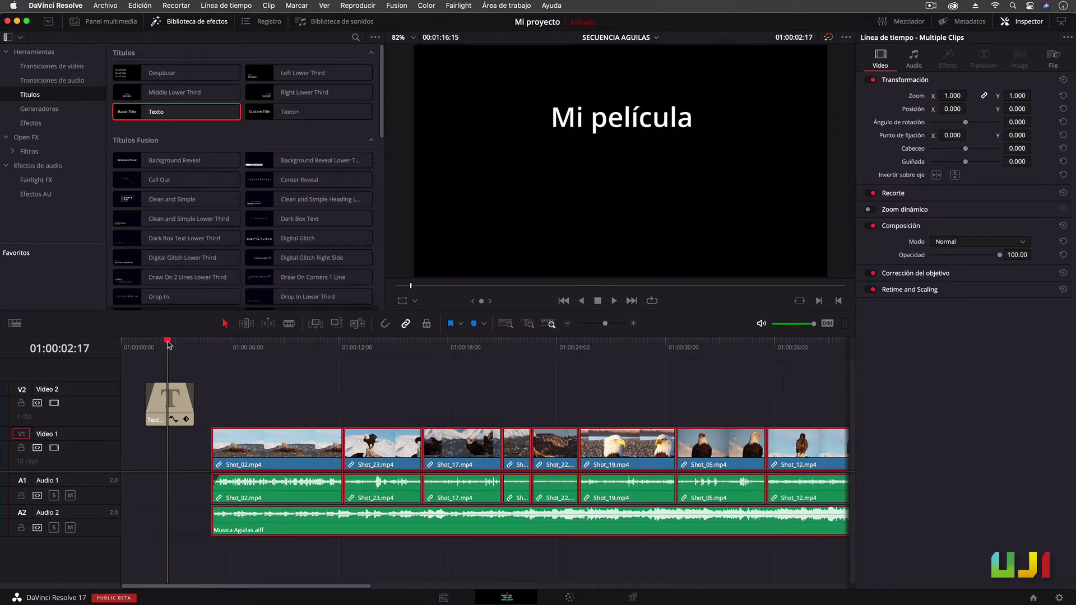
left_click(177, 390)
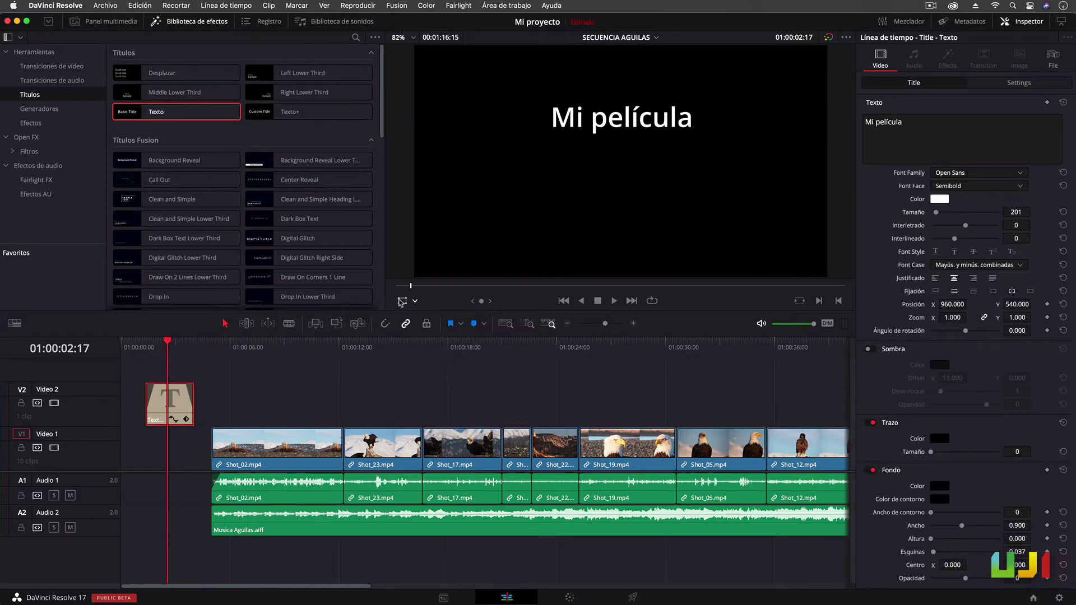
left_click(402, 300)
left_click_drag(540, 153, 535, 184)
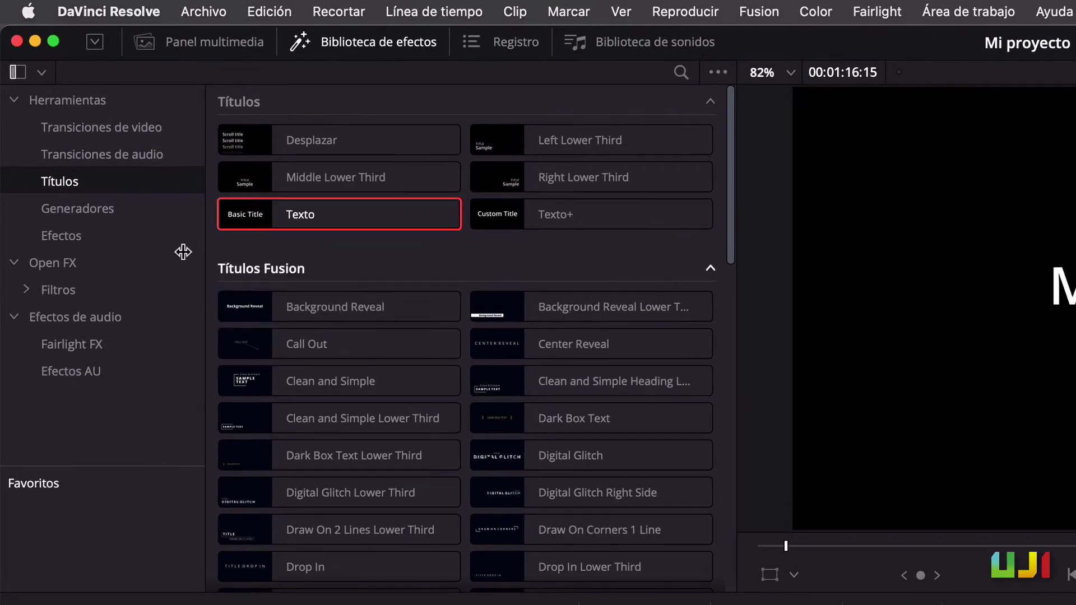
Drag the Color sólido generator to the start of Video 1 and select it
left_click(104, 215)
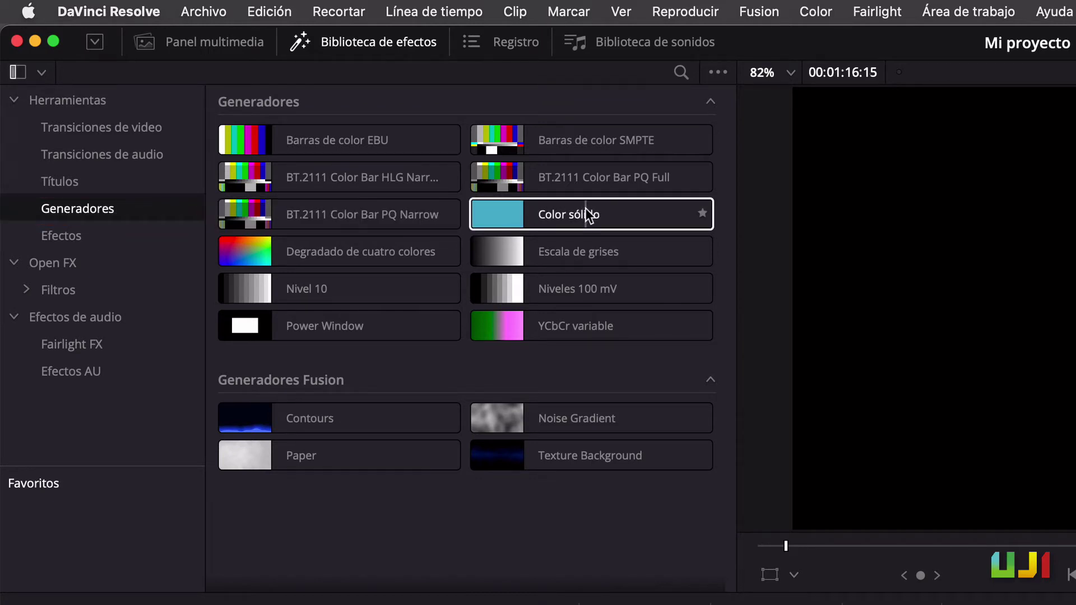
left_click_drag(586, 215, 355, 604)
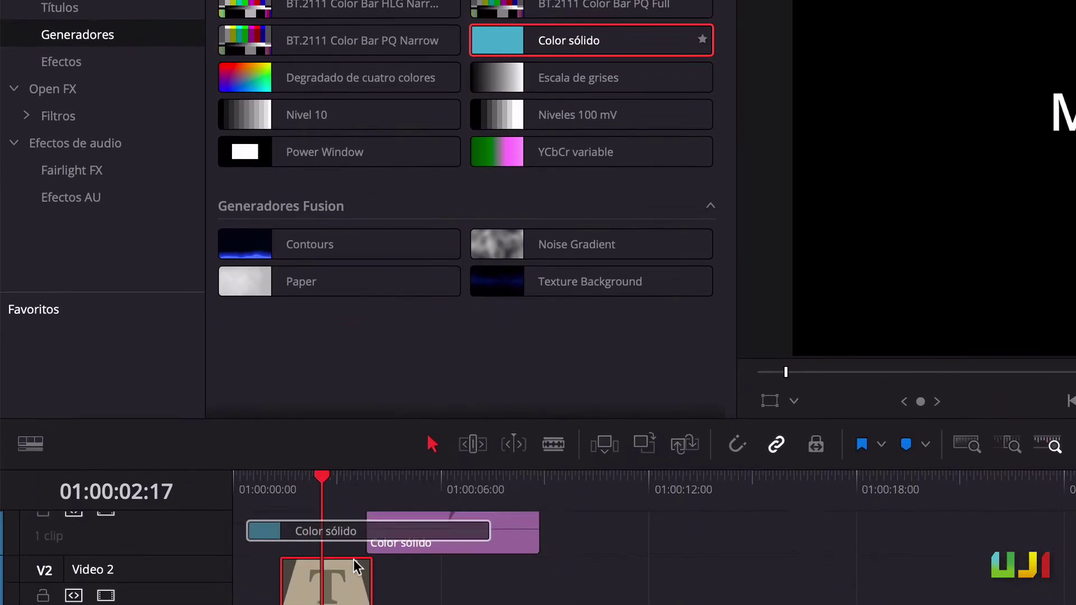
left_click_drag(353, 559, 244, 604)
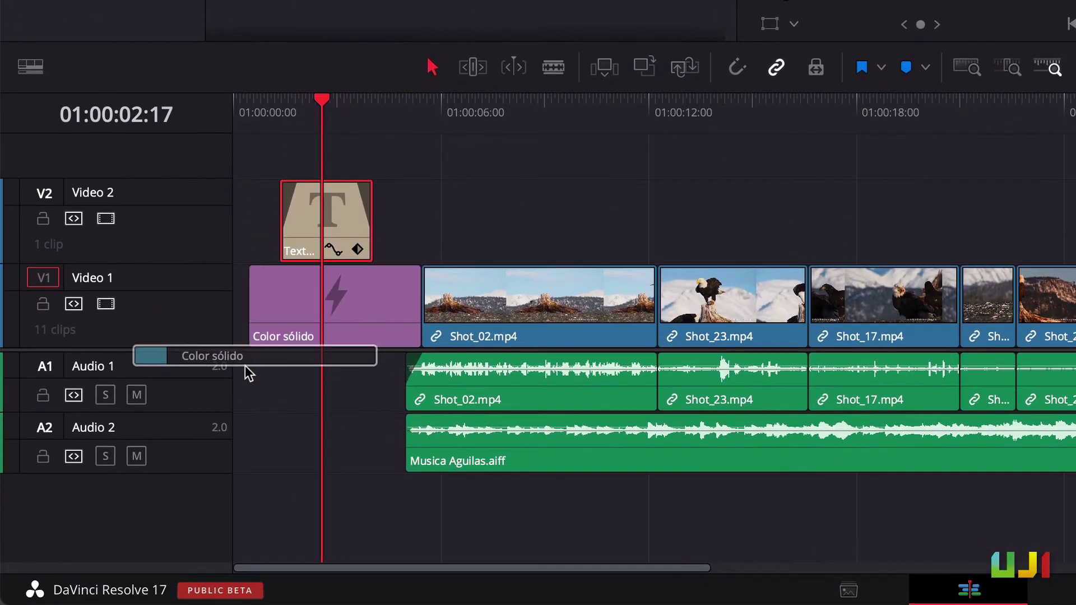
left_click_drag(244, 365, 299, 300)
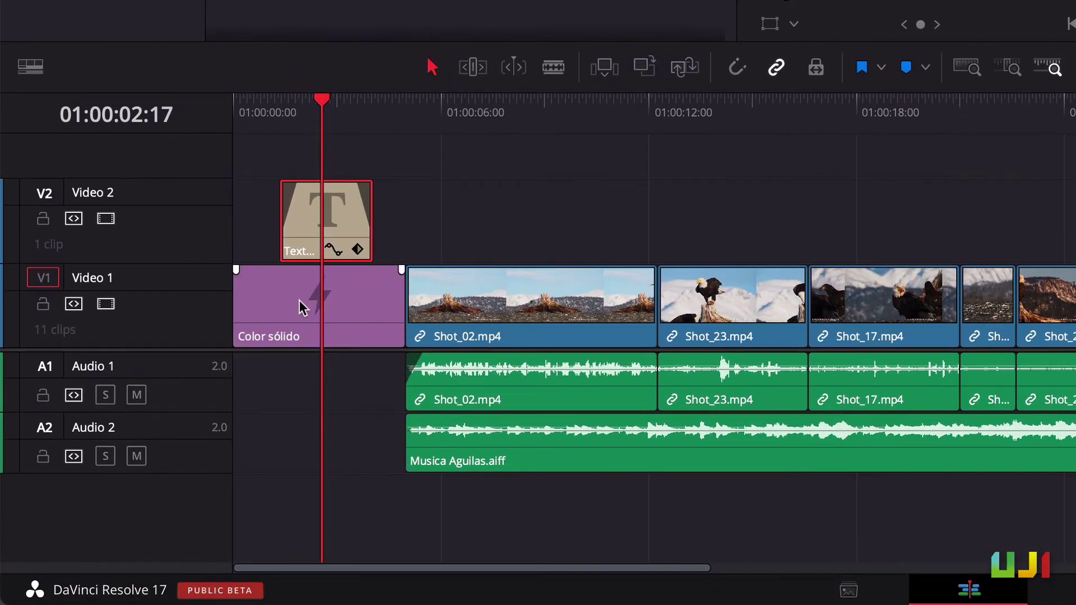
left_click(299, 300)
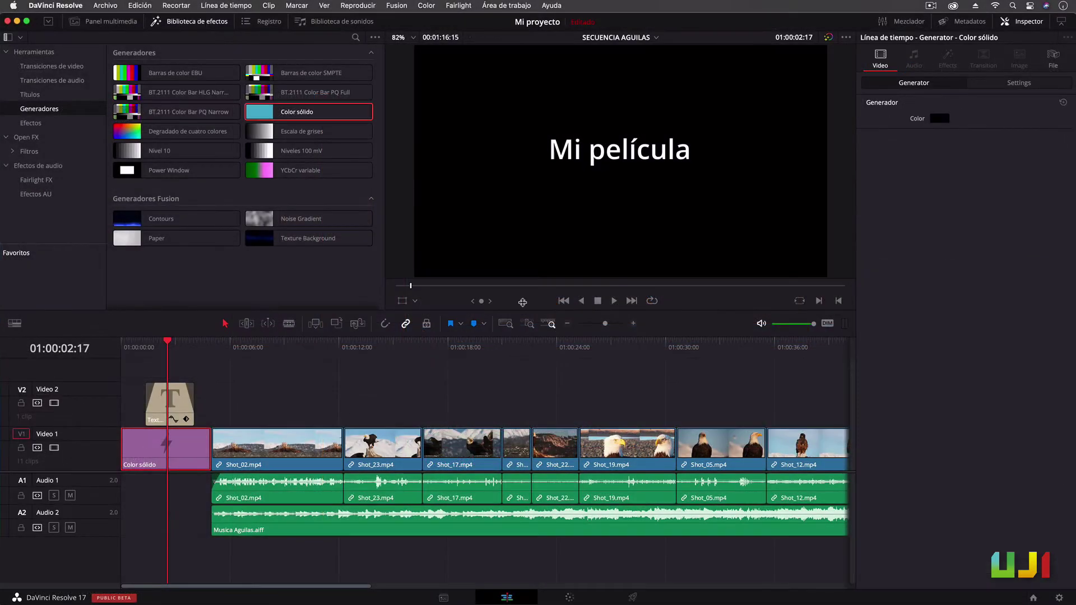
Change the Color sólido clip's colour to a dark teal
left_click(939, 119)
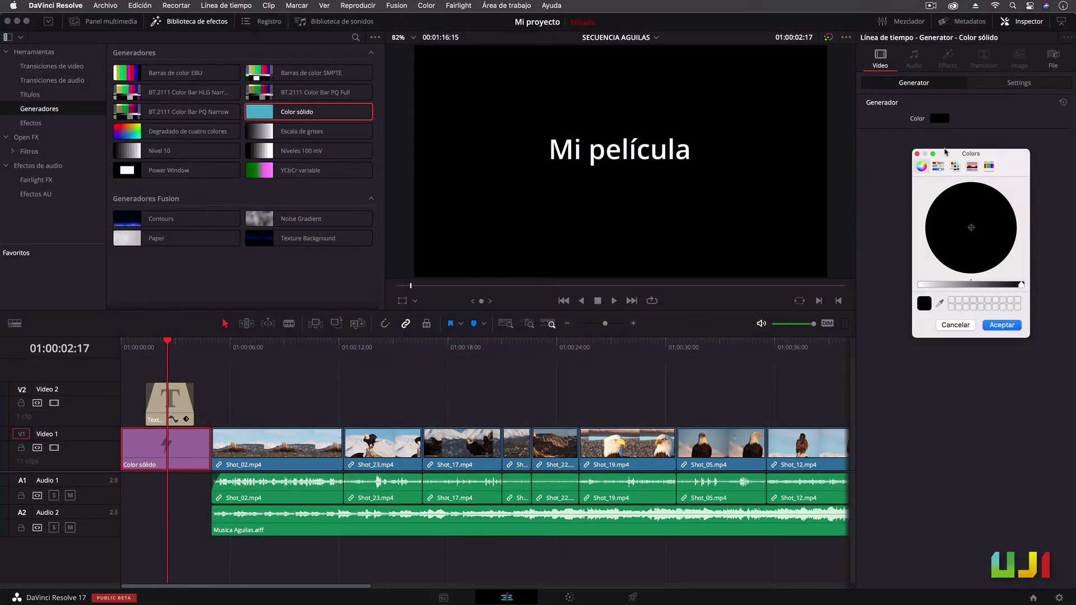
left_click_drag(1022, 286, 972, 295)
left_click_drag(960, 207, 951, 237)
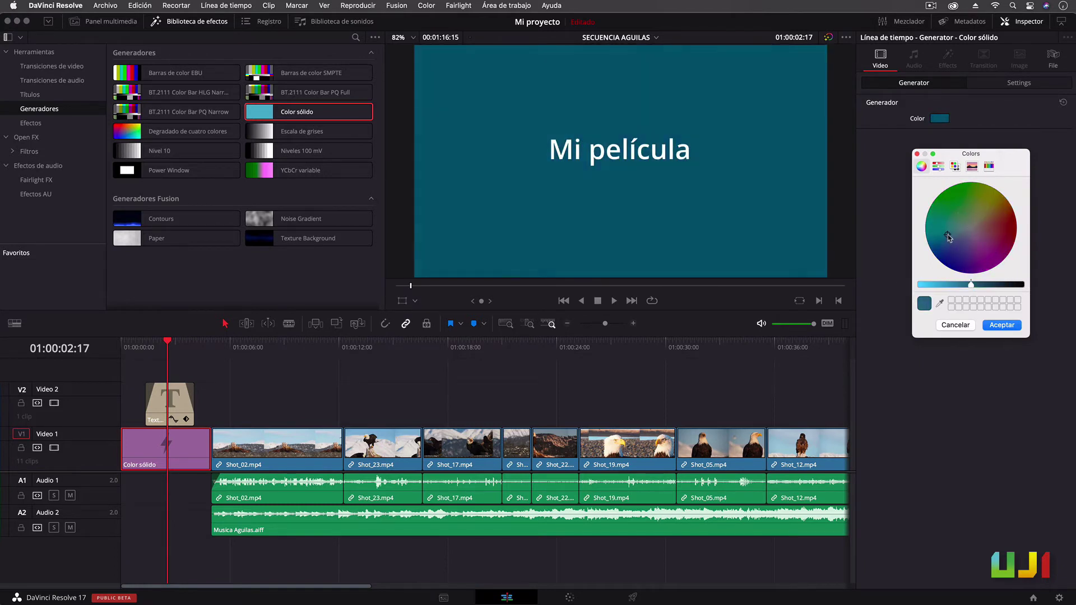
left_click(1001, 325)
Resize the title in the viewer, then select the solid and enable its viewer Transform
left_click(171, 400)
left_click(402, 301)
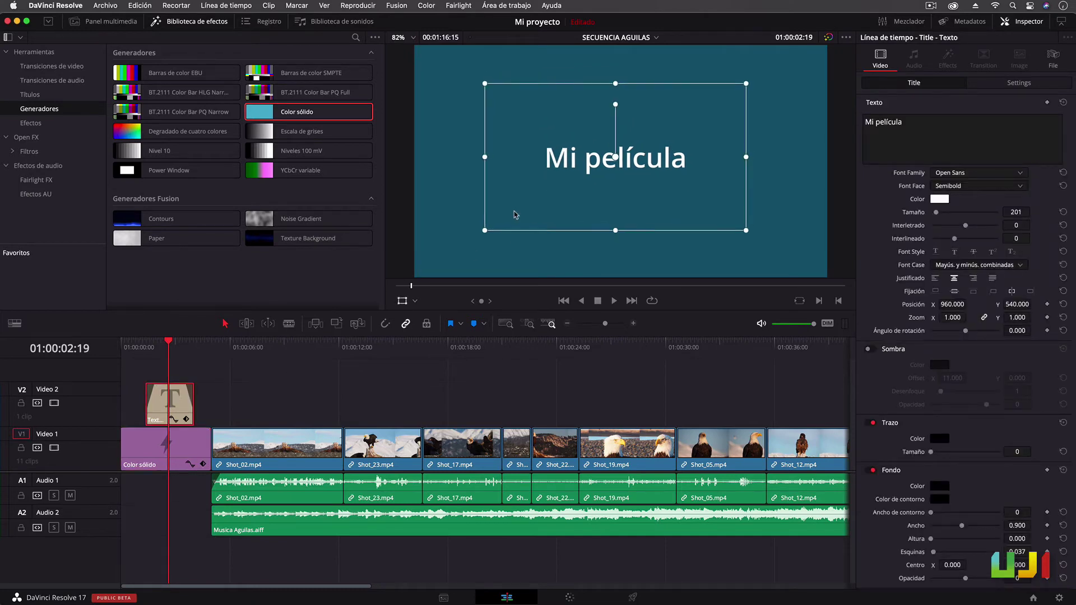
scroll(515, 215, "up", 5)
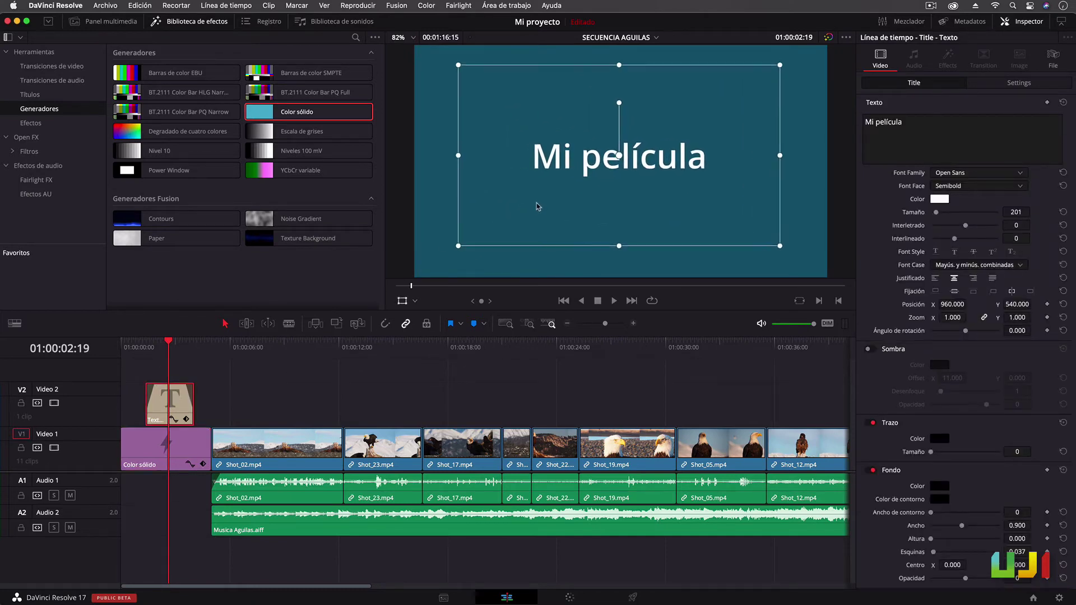
left_click(402, 301)
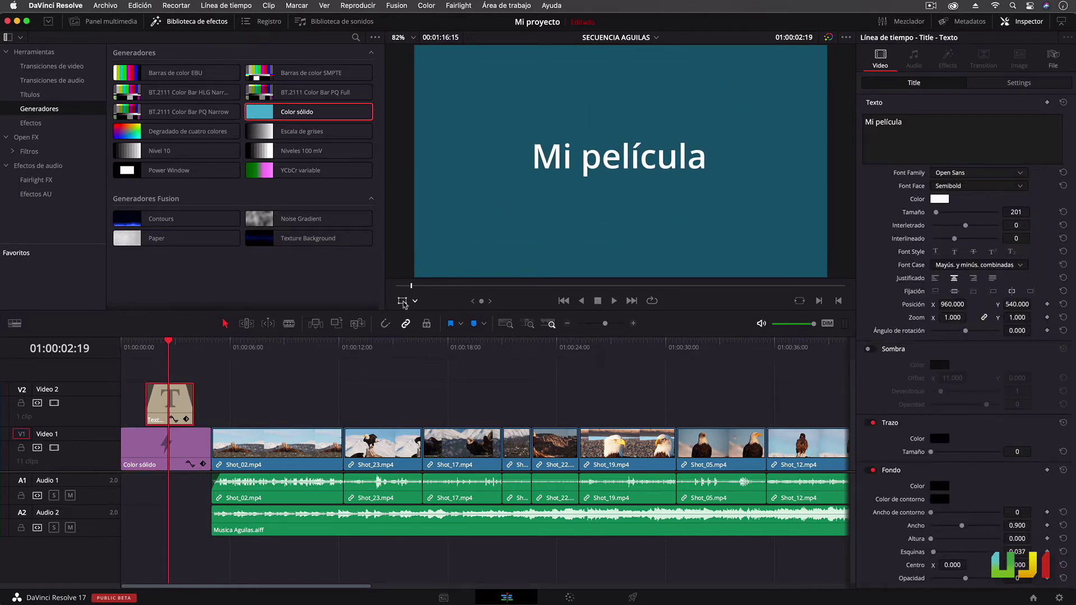
left_click(191, 439)
left_click(402, 302)
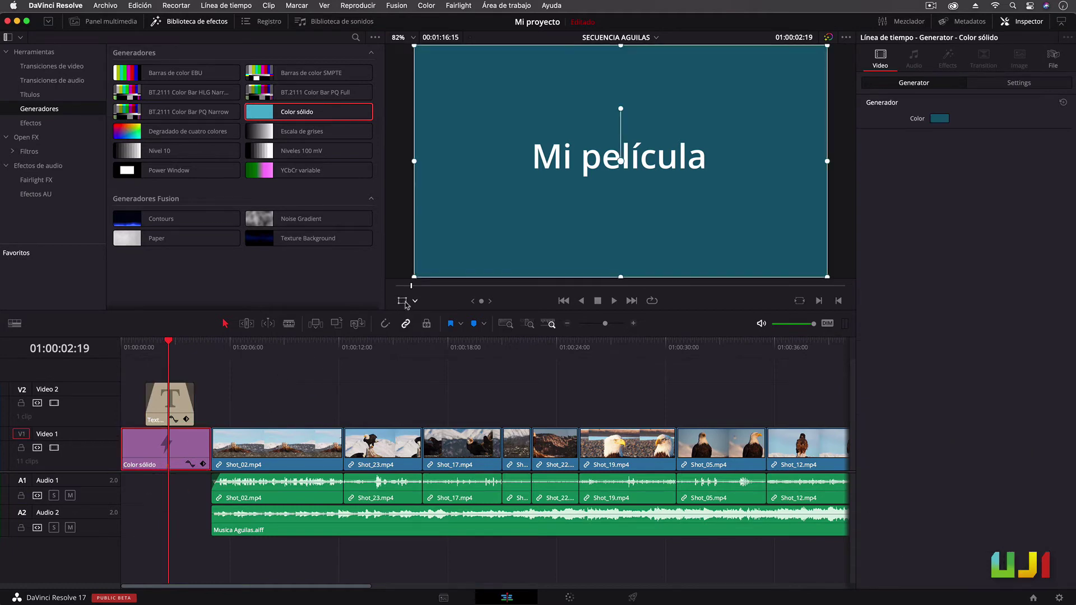
Squash the teal solid into a narrow band, select both layers, and scrub to 08:15
left_click_drag(620, 277, 622, 193)
left_click_drag(415, 159, 430, 159)
left_click_drag(172, 365, 304, 424)
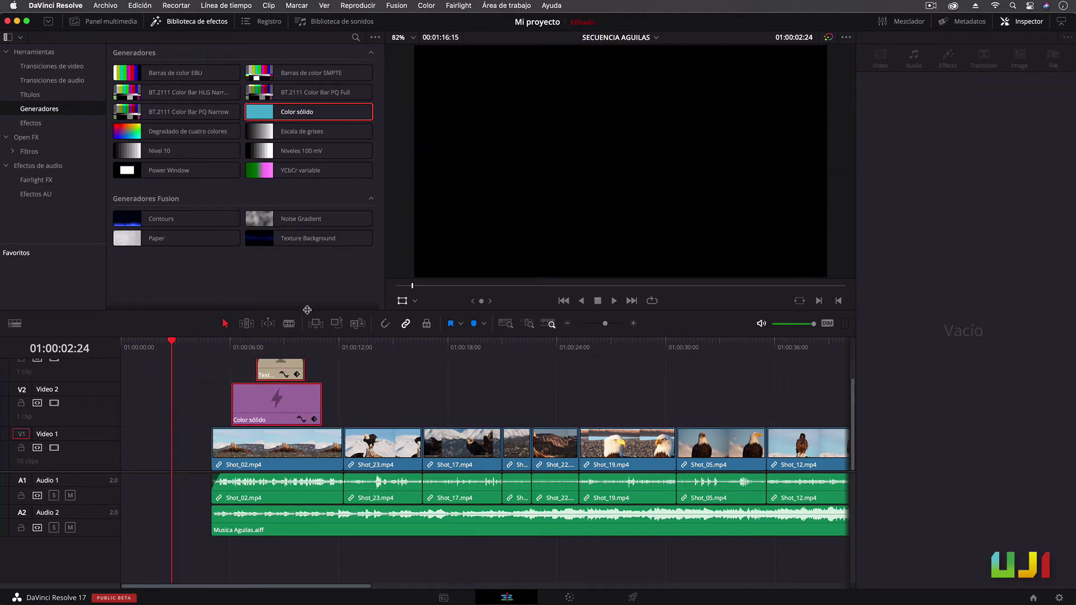
left_click_drag(307, 309, 312, 280)
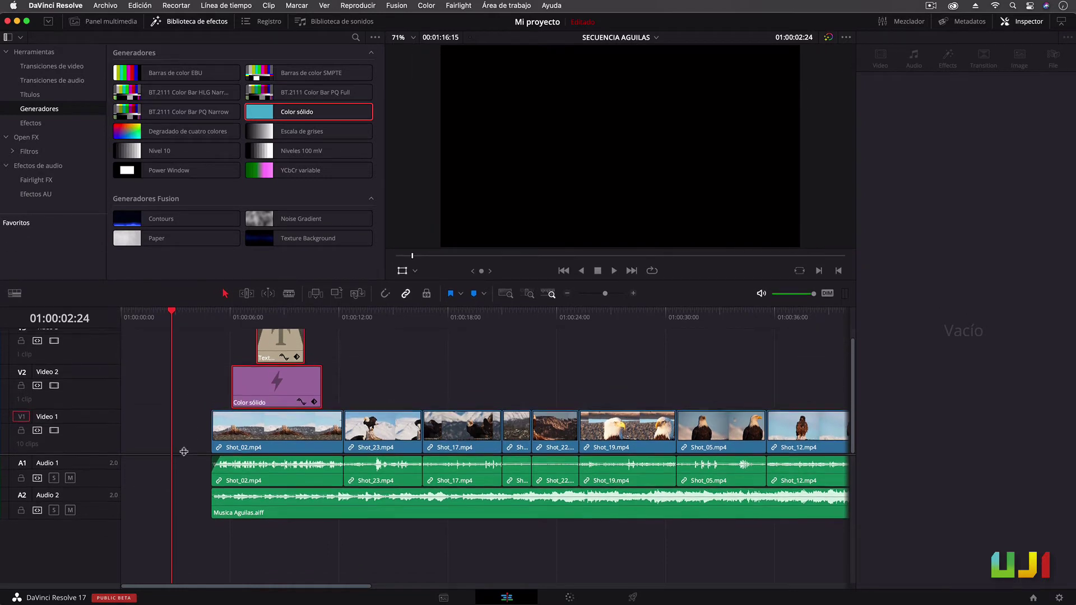
scroll(180, 447, "up", 3)
left_click_drag(175, 314, 277, 324)
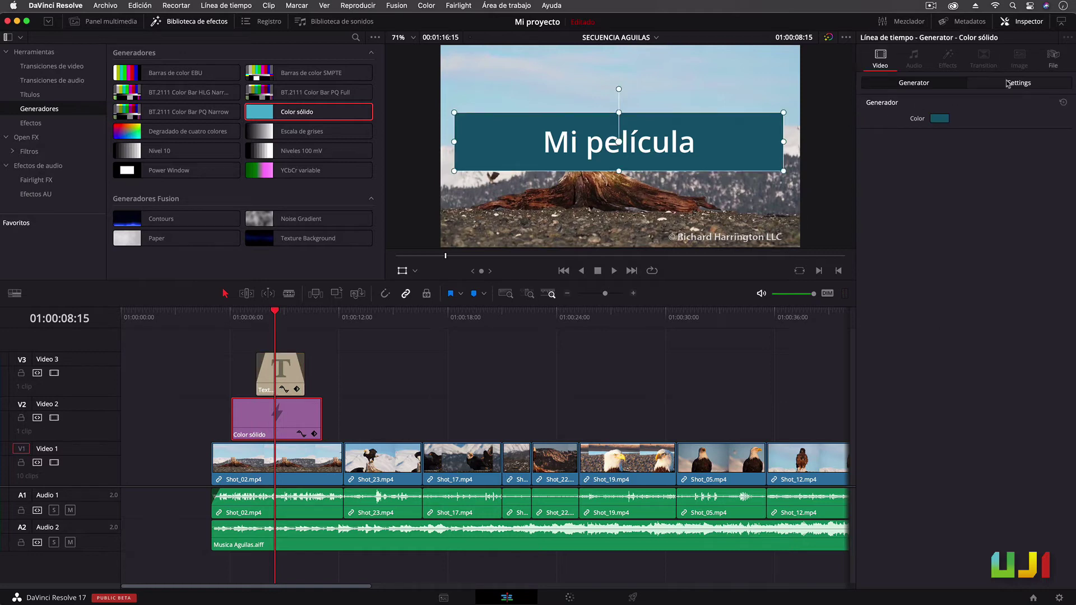
Lower the teal bar's opacity, add fades and trim it to the Text clip, then play back
left_click(1007, 84)
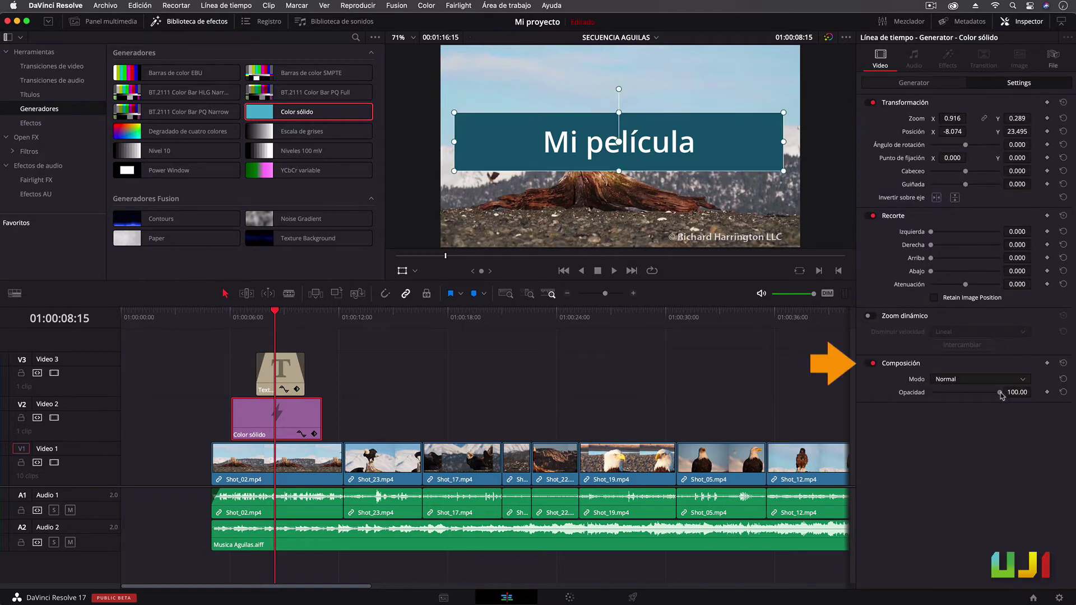
left_click_drag(1000, 394, 981, 392)
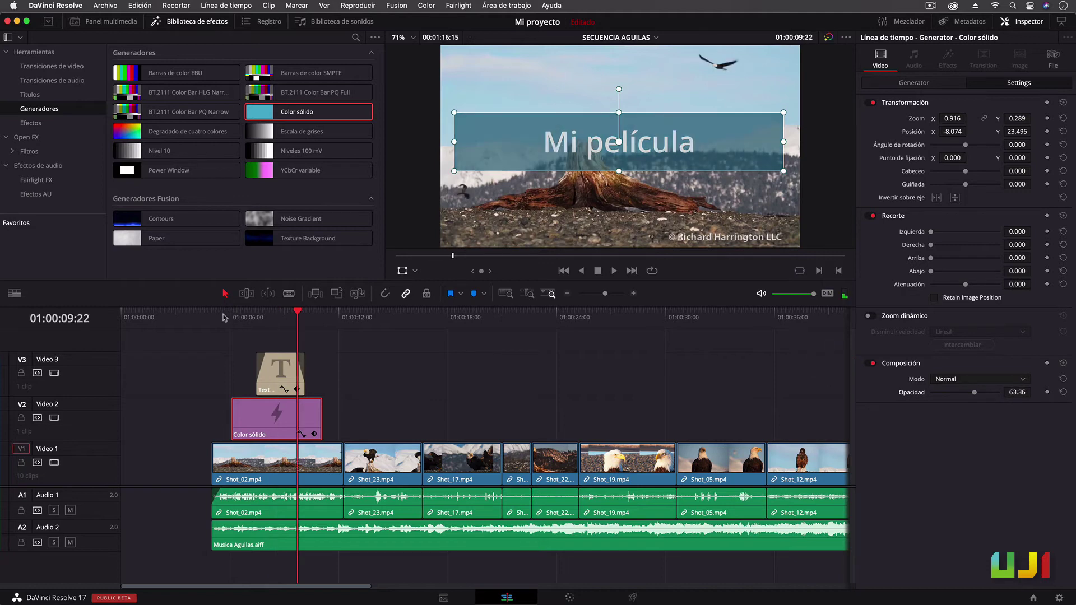
left_click_drag(232, 400, 244, 400)
left_click_drag(320, 400, 310, 401)
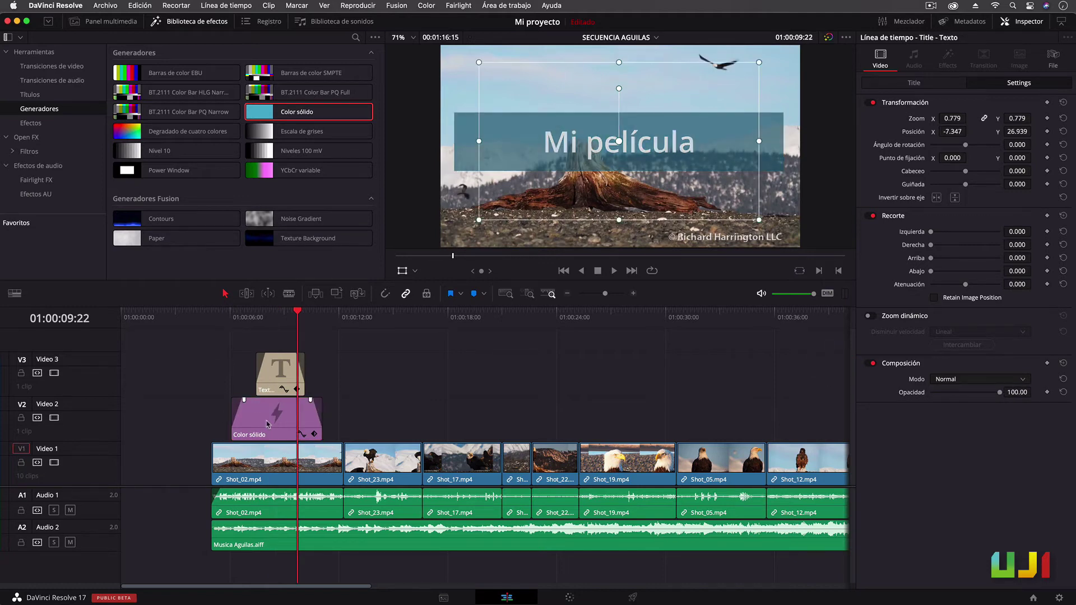
left_click_drag(233, 423, 307, 435)
left_click(249, 314)
key("space")
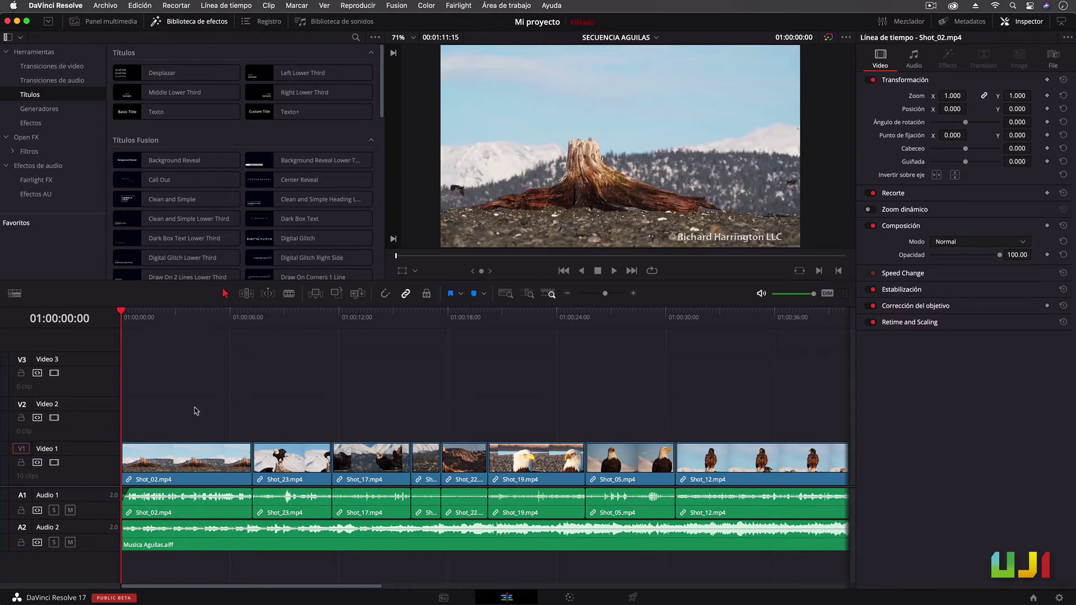
Import Entrevista.mp4 from the desktop into the Media Pool
left_click(105, 24)
left_click_drag(446, 23, 447, 92)
left_click_drag(525, 51, 419, 147)
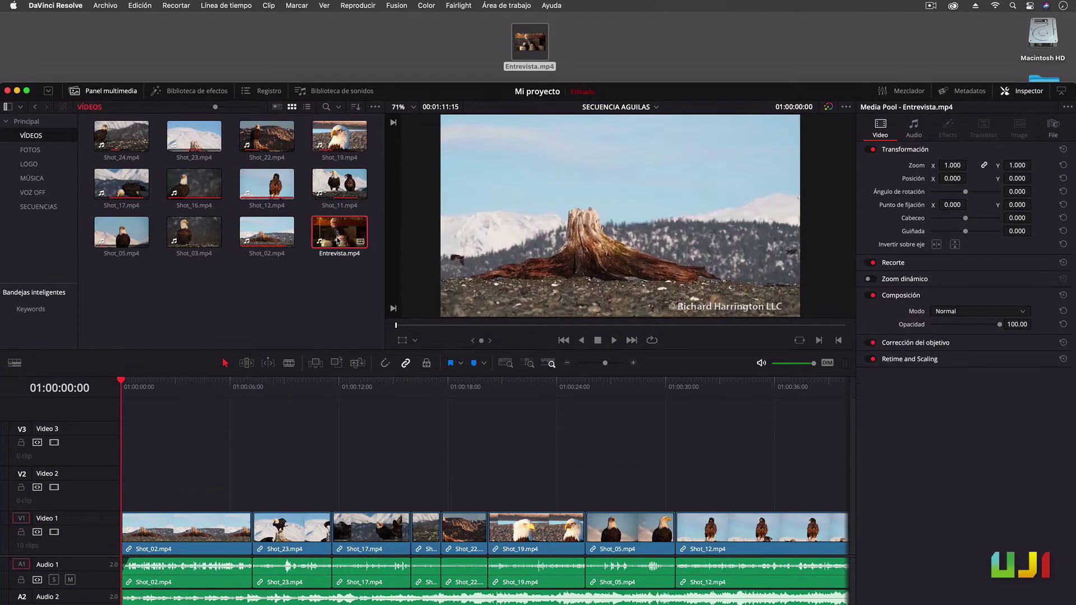
left_click_drag(414, 90, 412, 15)
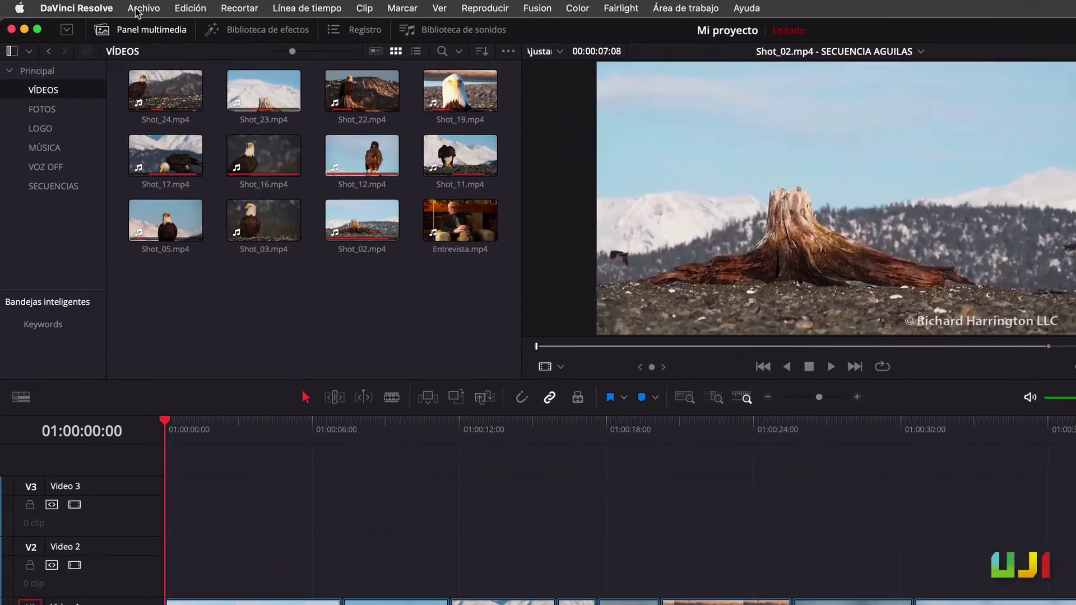
left_click(139, 9)
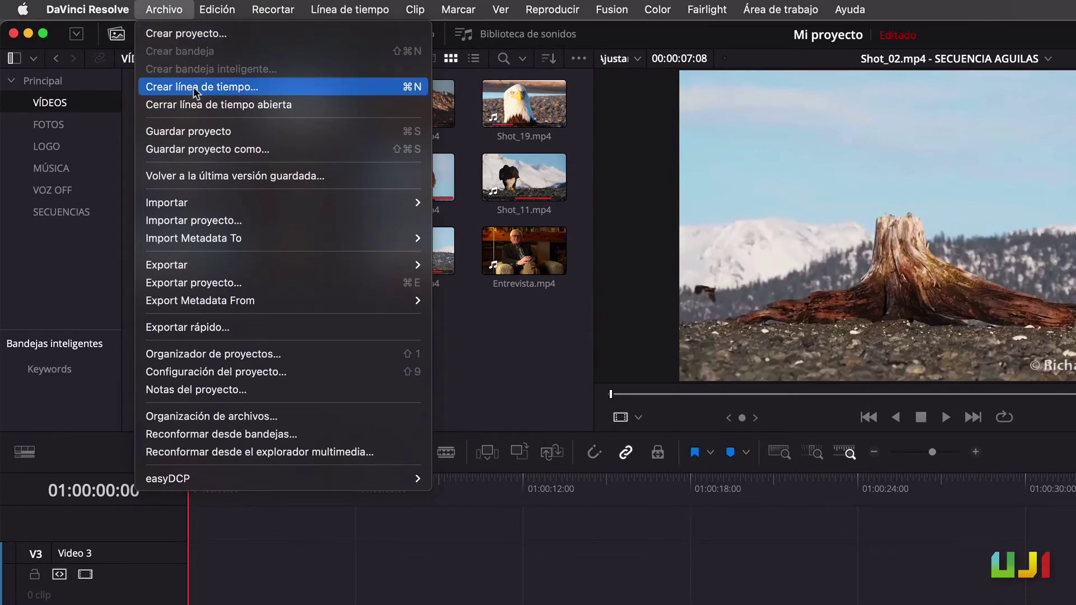
Create a new timeline named Entrevista
left_click(249, 89)
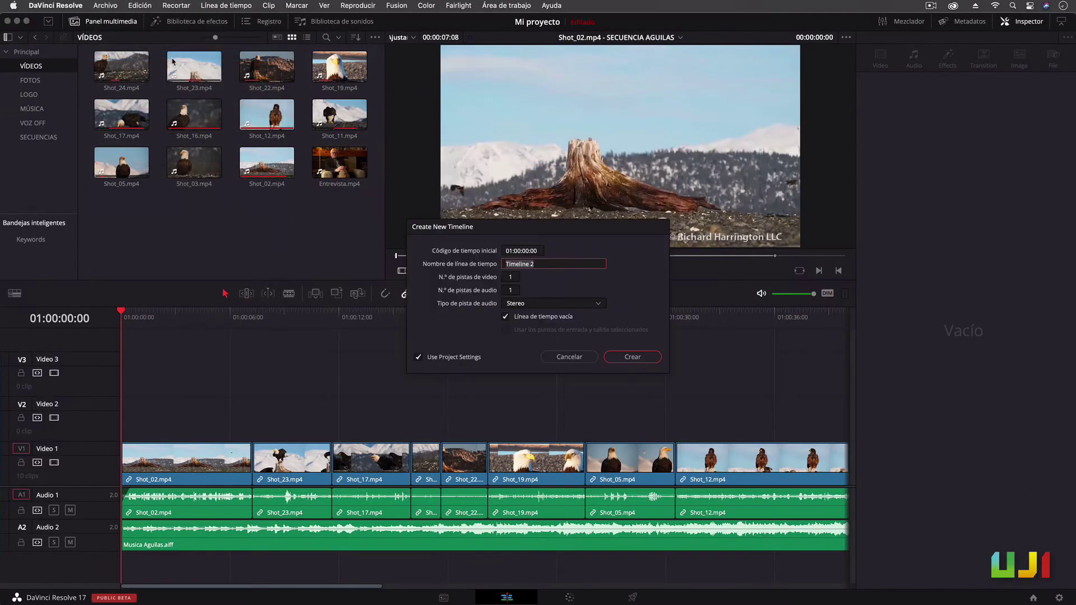
type("Entrevista")
key("Return")
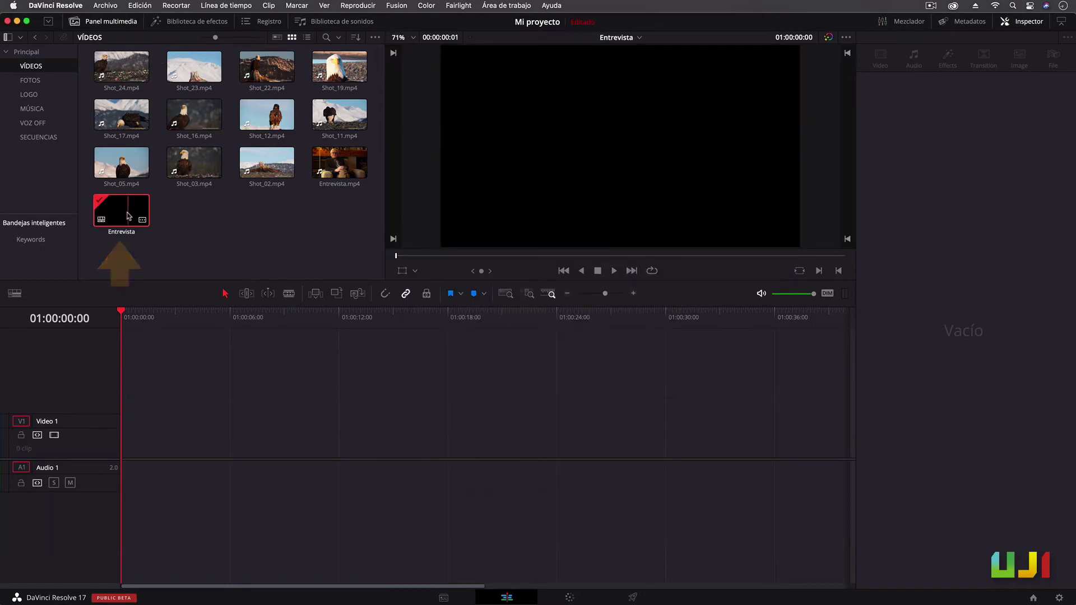
Put Entrevista.mp4 on the timeline and file the timeline in the SECUENCIAS bin
left_click_drag(339, 162, 116, 444)
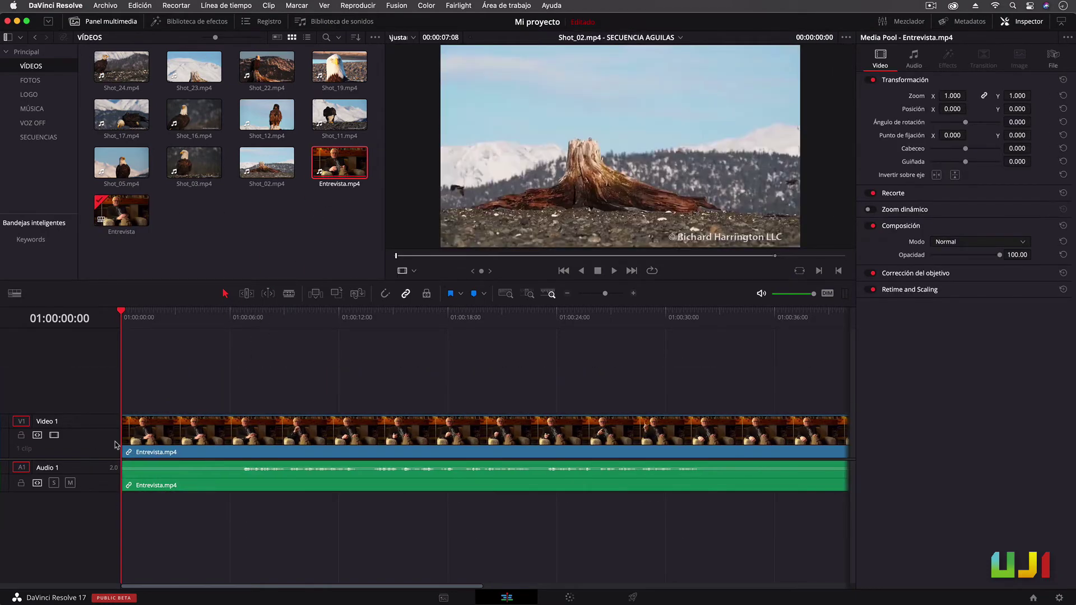
left_click_drag(122, 208, 46, 143)
left_click(44, 137)
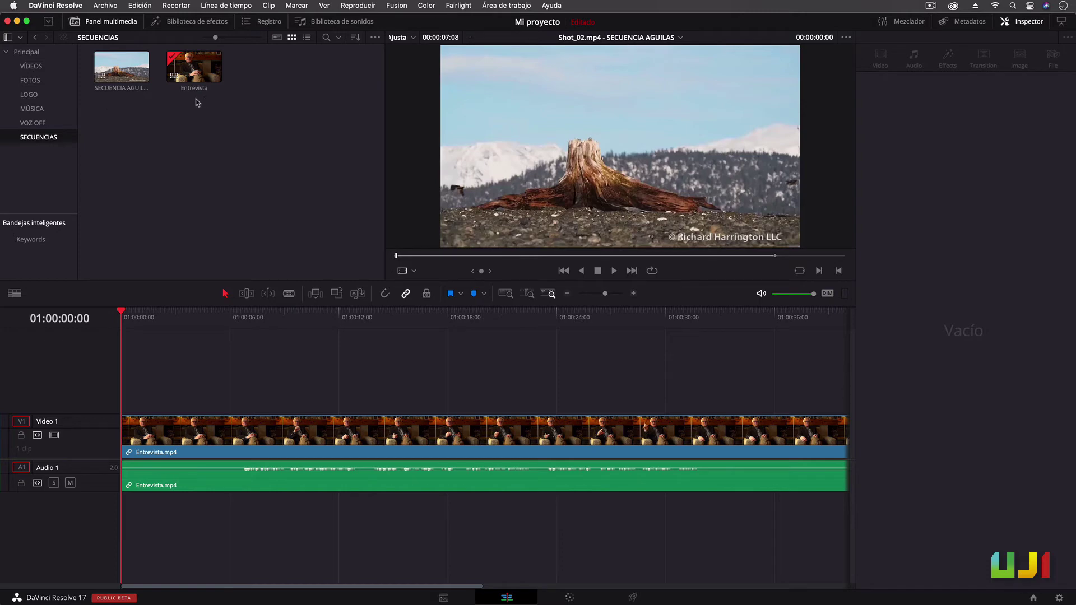
Place a Left Lower Third title on Video 2 above the interview
left_click(214, 23)
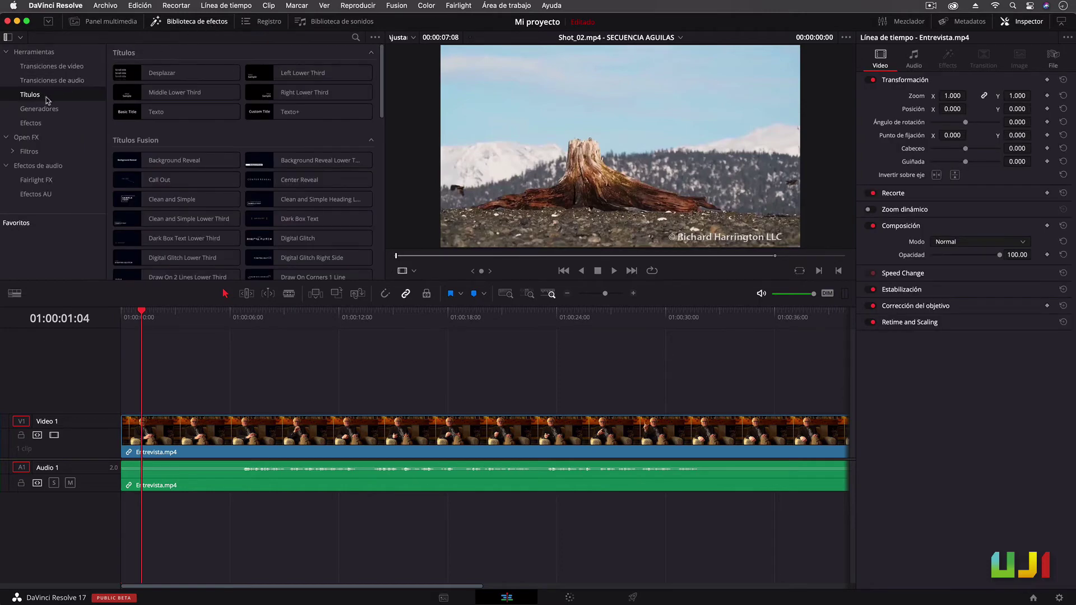
left_click(307, 74)
left_click_drag(307, 73, 144, 398)
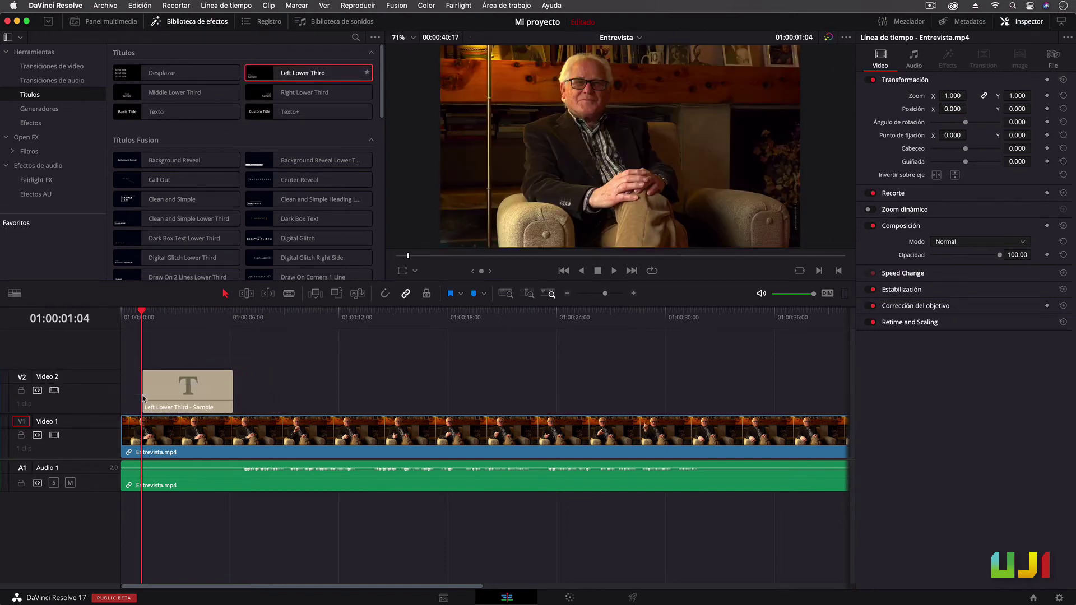
left_click(173, 314)
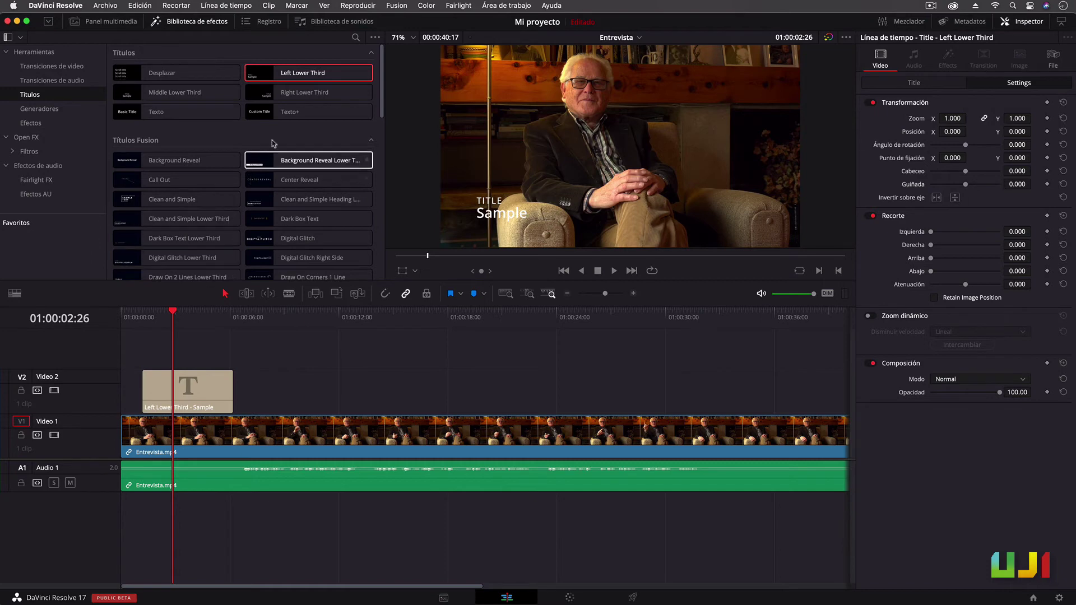
Turn on the viewer's safe-area guides
left_click(325, 6)
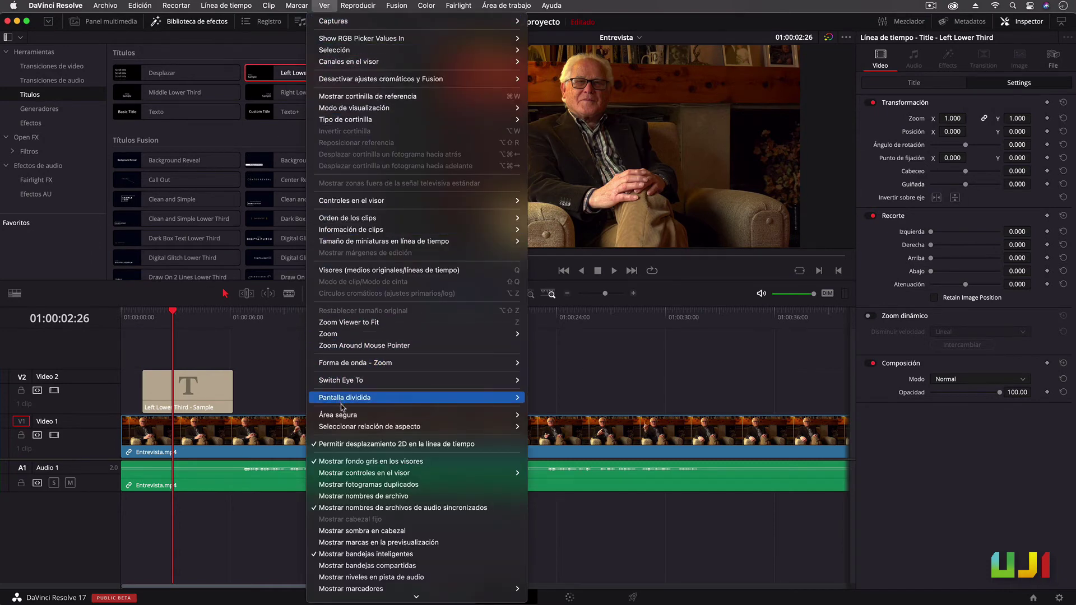
mouse_move(350, 416)
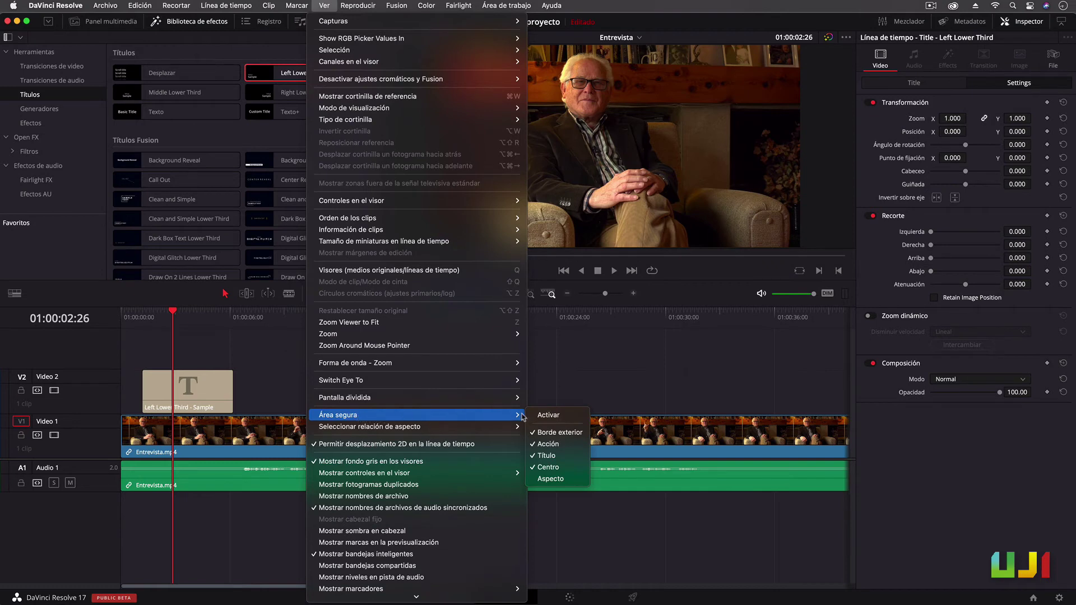
left_click(562, 417)
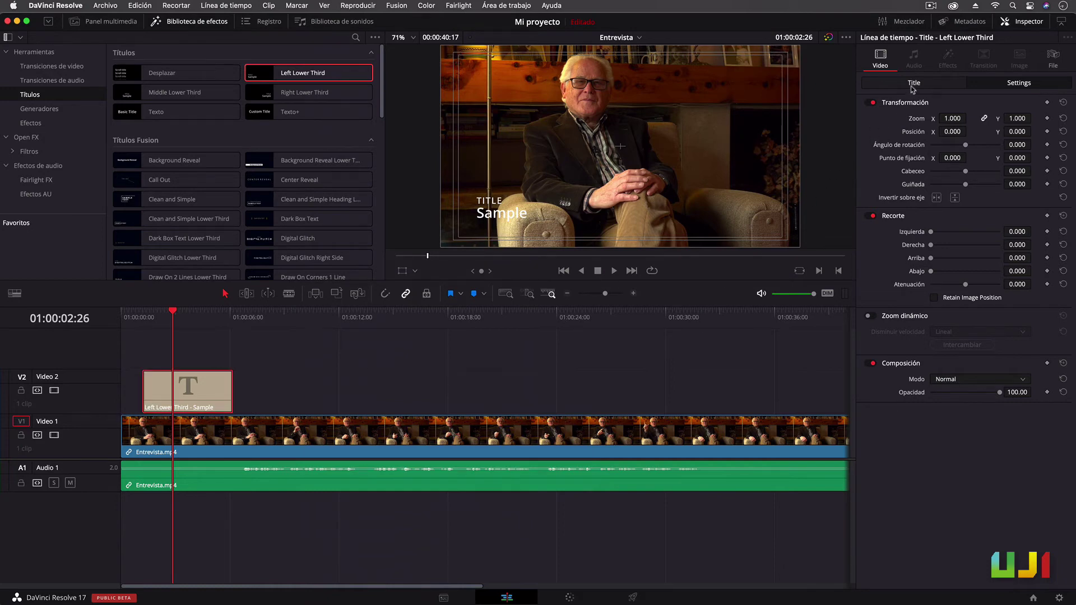
left_click(913, 83)
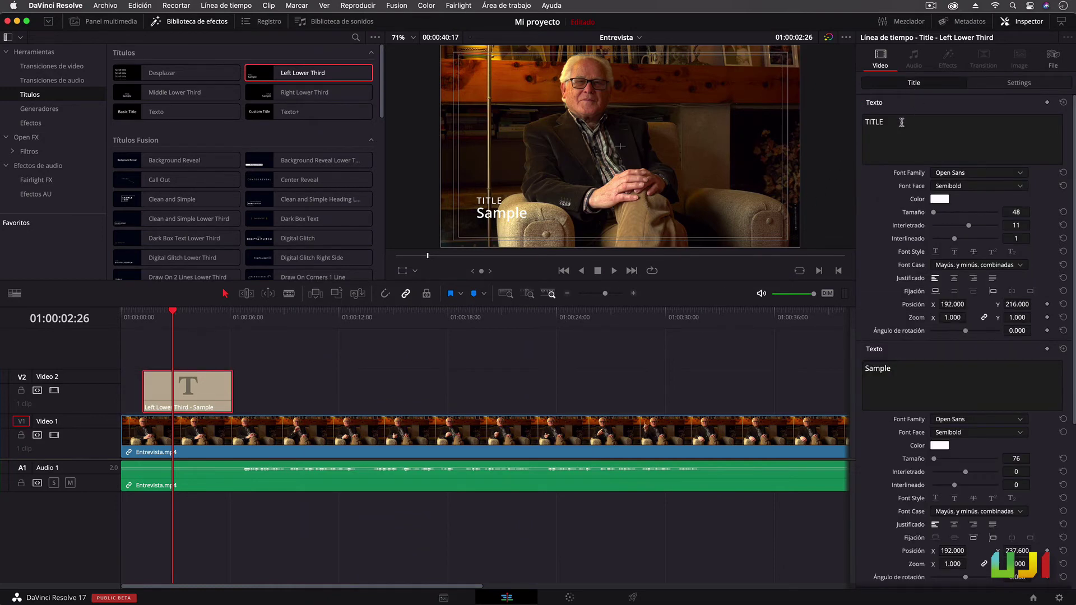
Replace the placeholder text with the interviewee's name and CRONISTA OFICIAL
left_click_drag(901, 123, 850, 117)
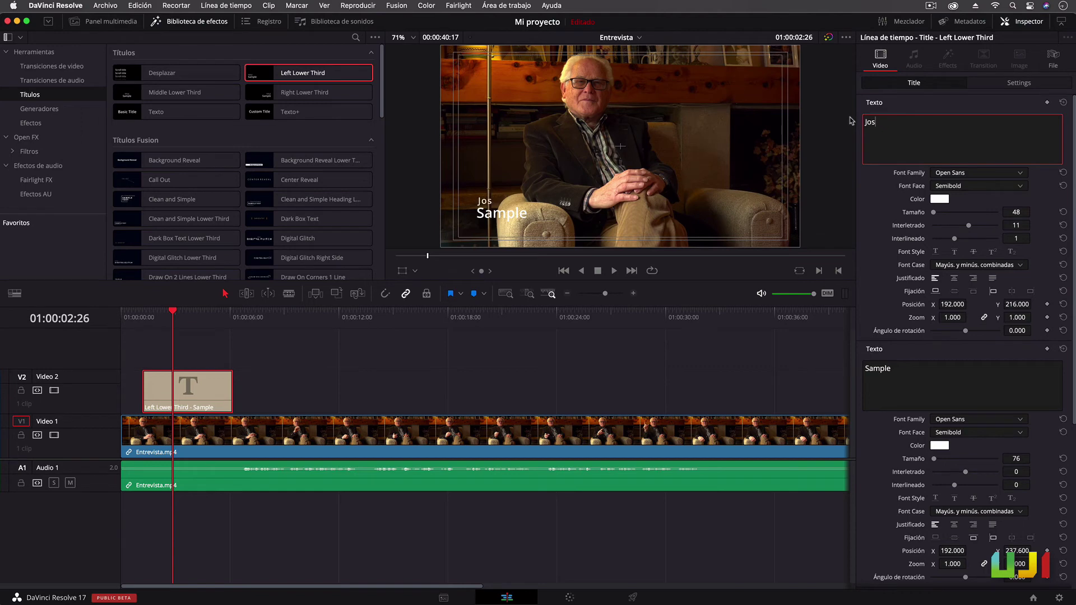
left_click_drag(894, 369, 853, 367)
type("CRONISTA OFICIAL")
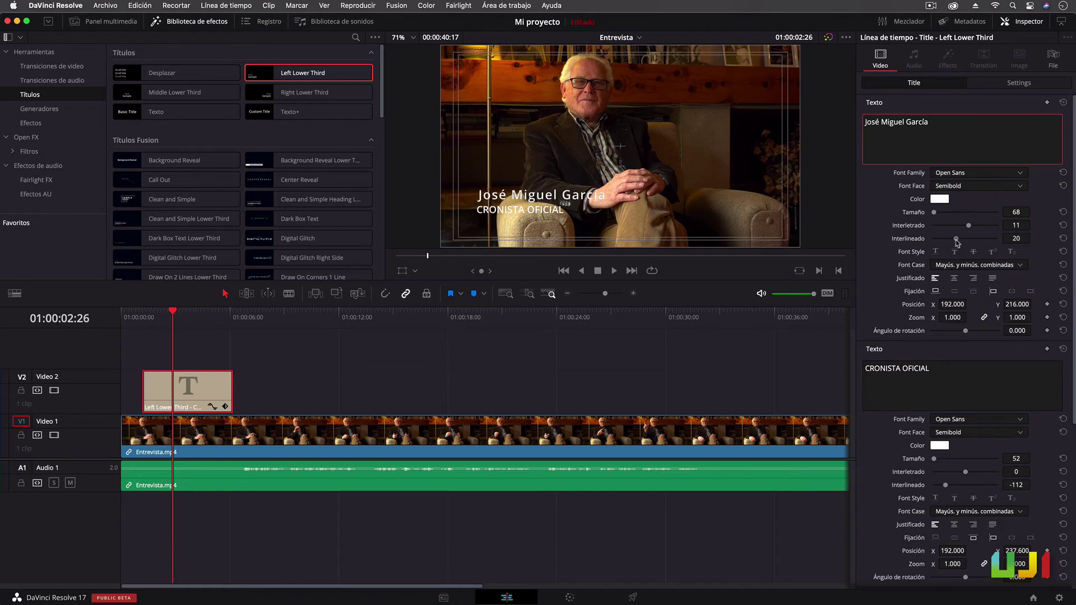
Change the name's colour to red
left_click(939, 199)
left_click(950, 244)
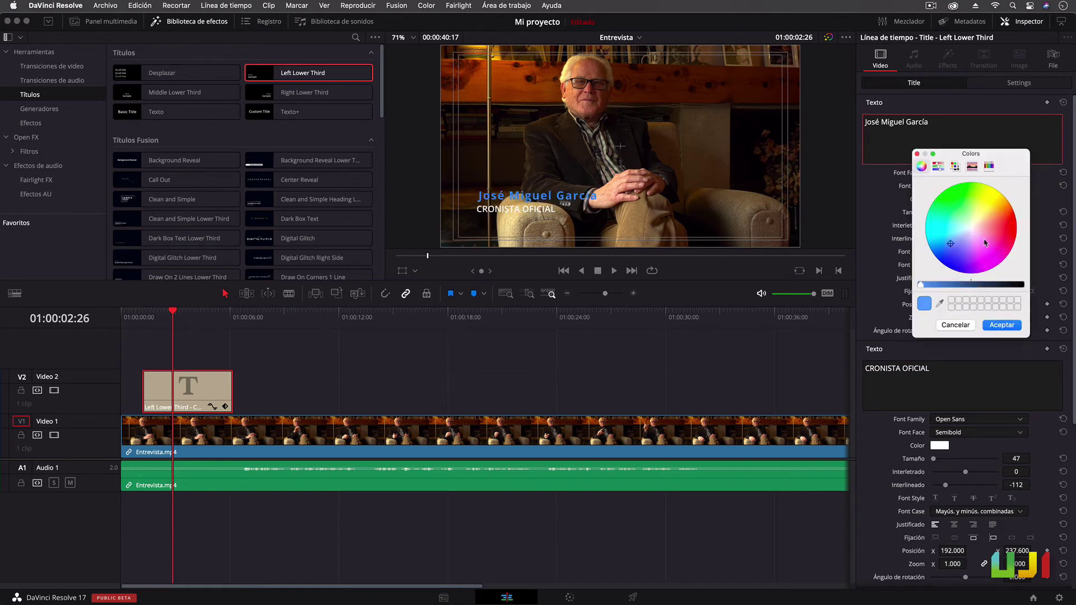
left_click_drag(985, 243, 1007, 239)
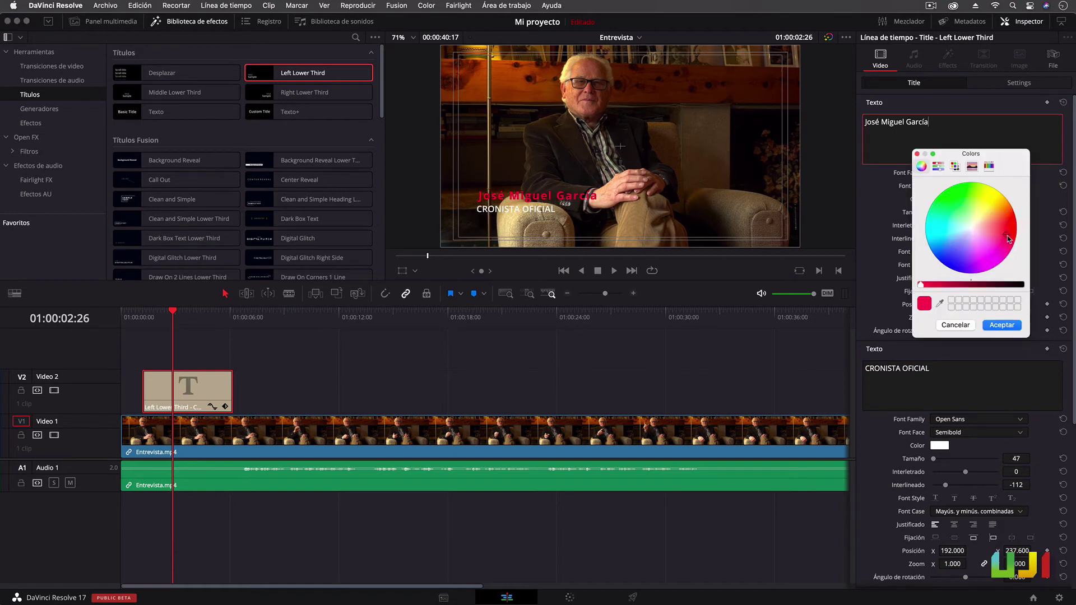
left_click(1012, 326)
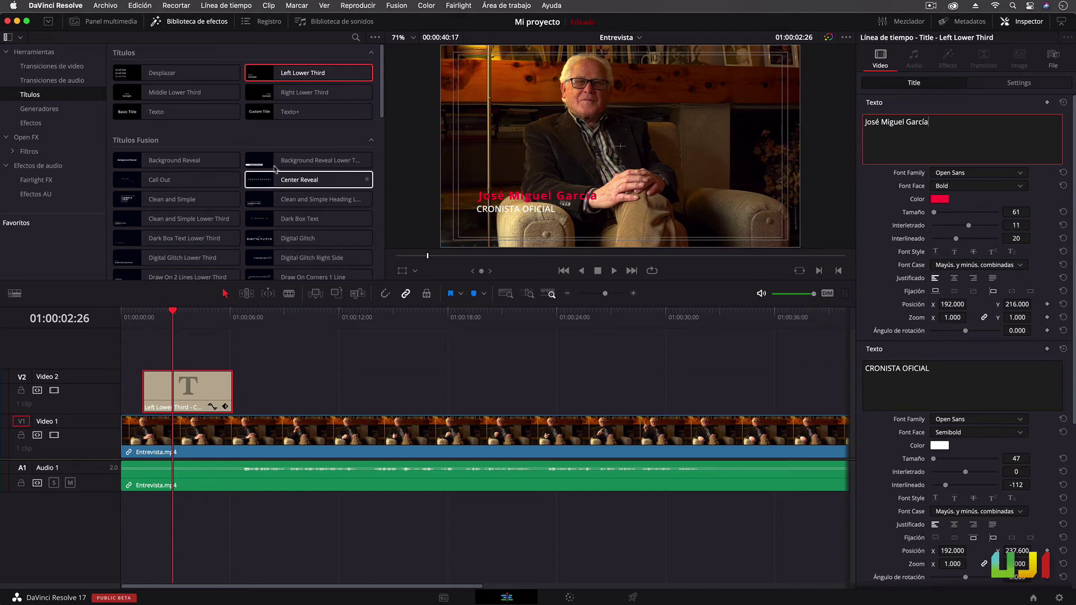
Add a Color sólido generator clip on Video 2 below the lower third
left_click(38, 110)
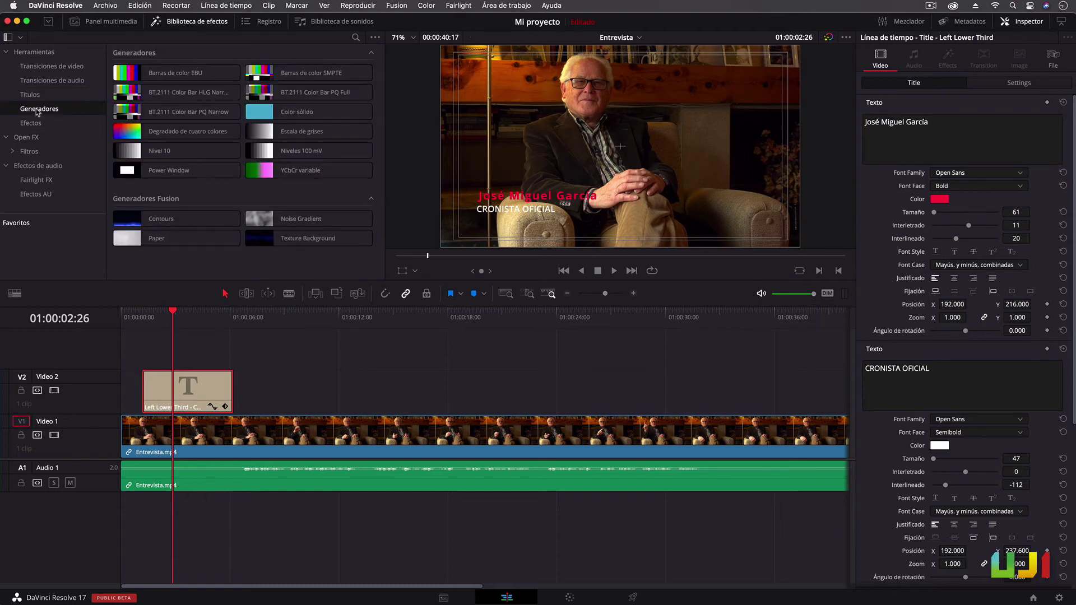
left_click_drag(291, 112, 252, 405)
left_click_drag(217, 374, 246, 360)
Shrink the solid into a bar behind the title and set its opacity to about 56
left_click(401, 272)
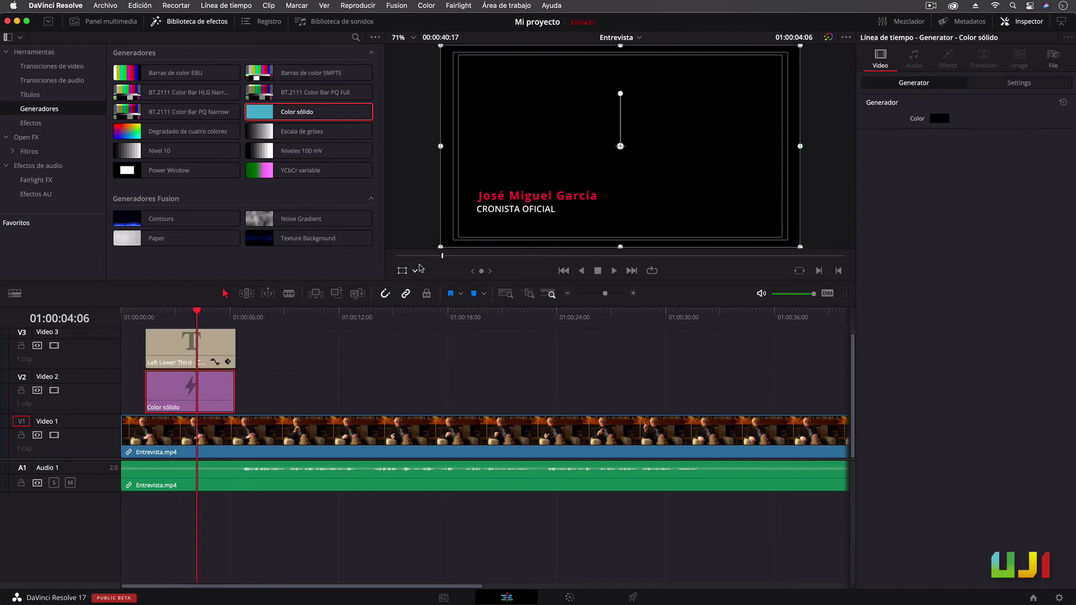
left_click_drag(620, 47, 515, 206)
left_click(401, 270)
left_click(1019, 82)
left_click_drag(999, 392, 969, 392)
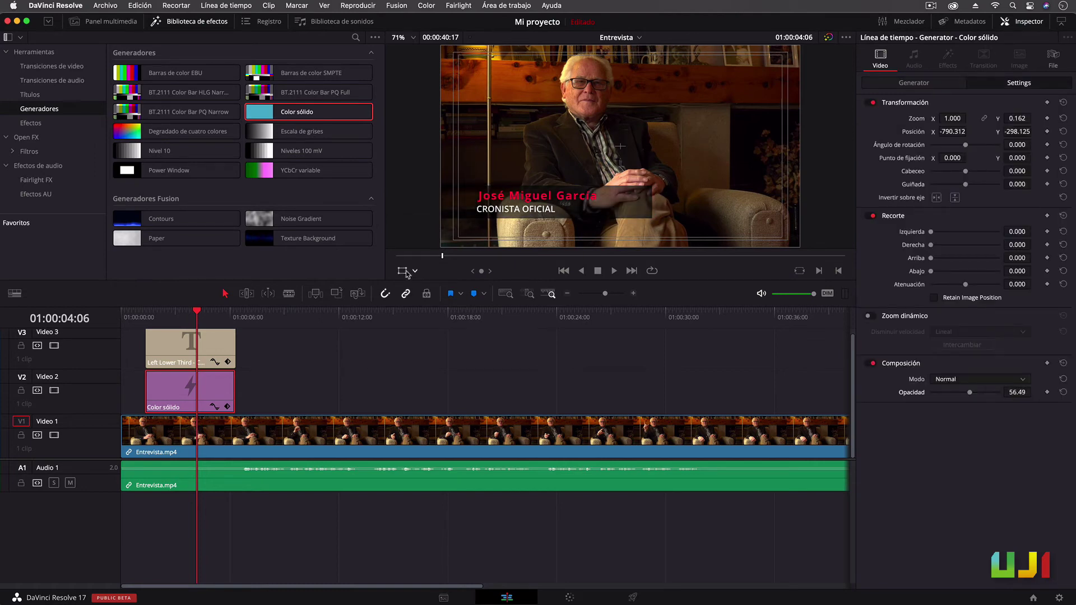
left_click(401, 271)
Widen the black bar, add fade-ins and fade-outs to title and bar, and shift both later
left_click_drag(653, 203, 826, 207)
key("Down")
left_click_drag(233, 330, 228, 331)
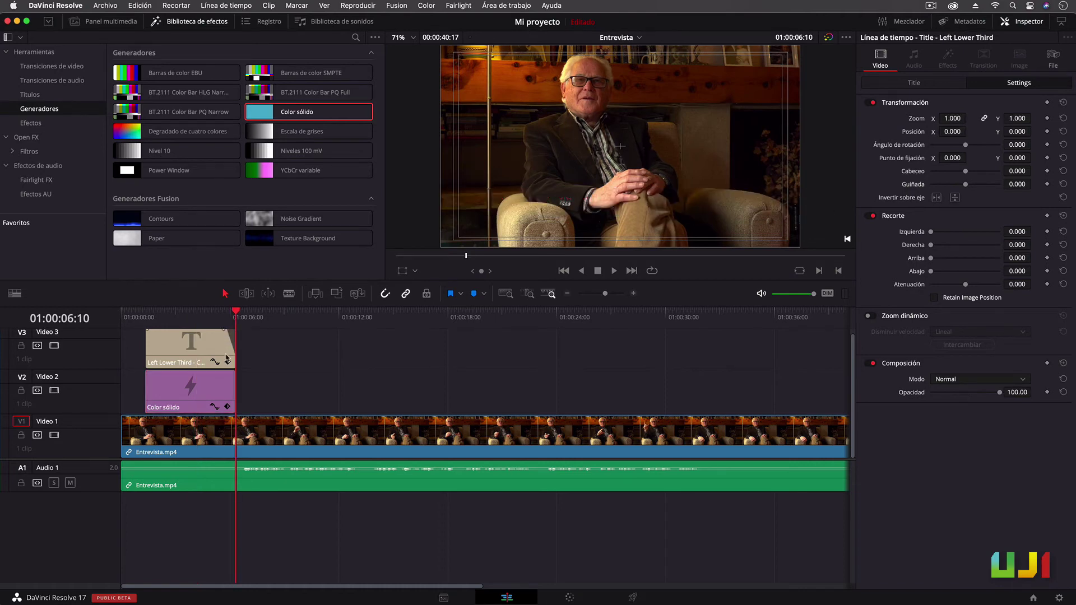
left_click_drag(235, 372, 225, 372)
left_click_drag(147, 331, 161, 329)
left_click_drag(148, 372, 160, 372)
left_click_drag(216, 346, 612, 346)
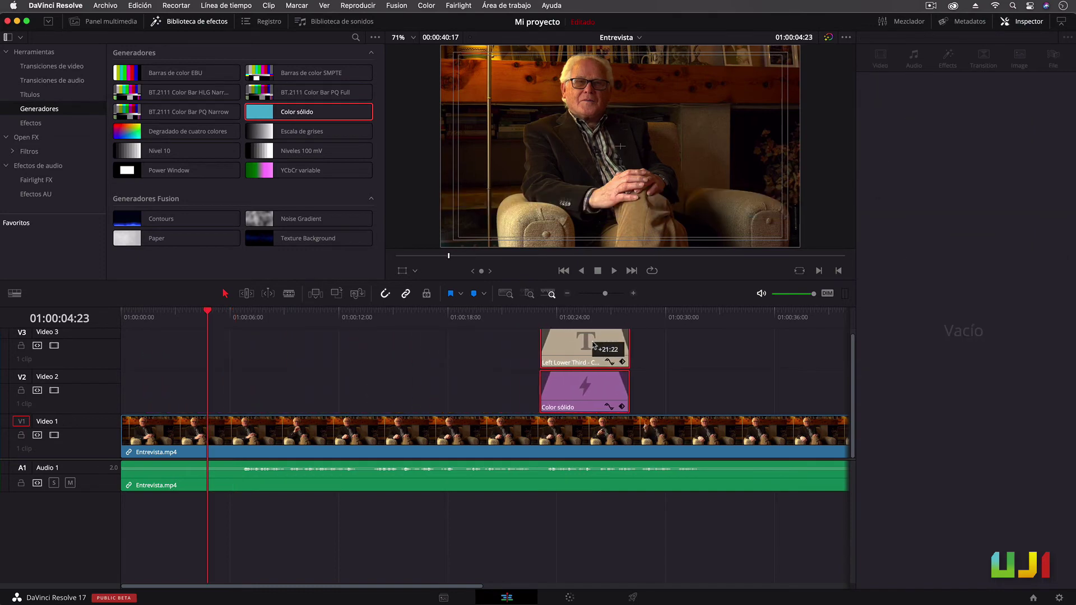
Play the interview and paste a copy of the title and bar at the playhead
left_click(536, 315)
key("space")
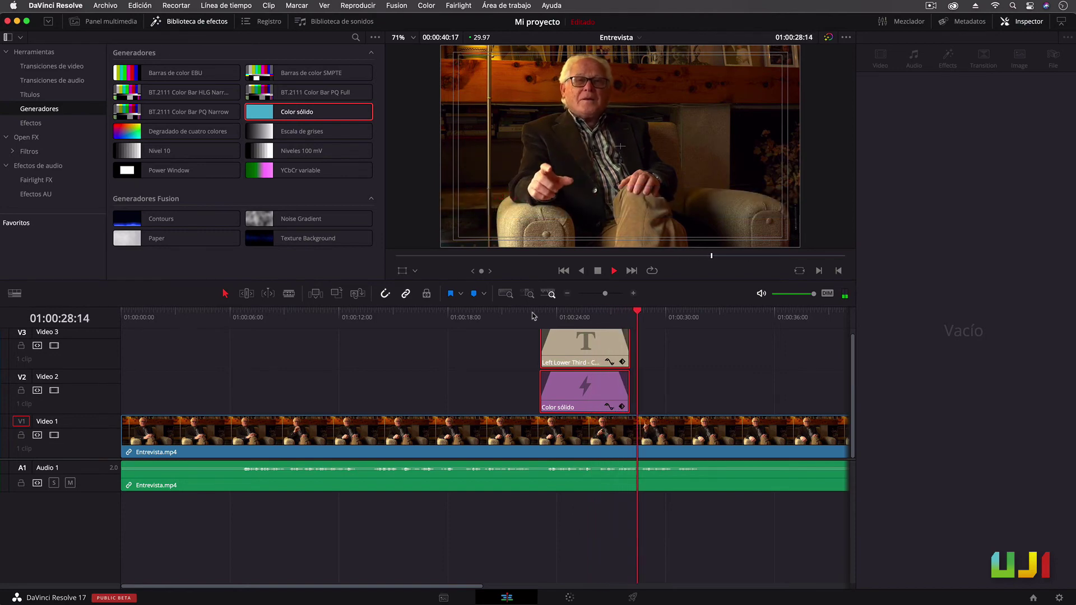
key("space")
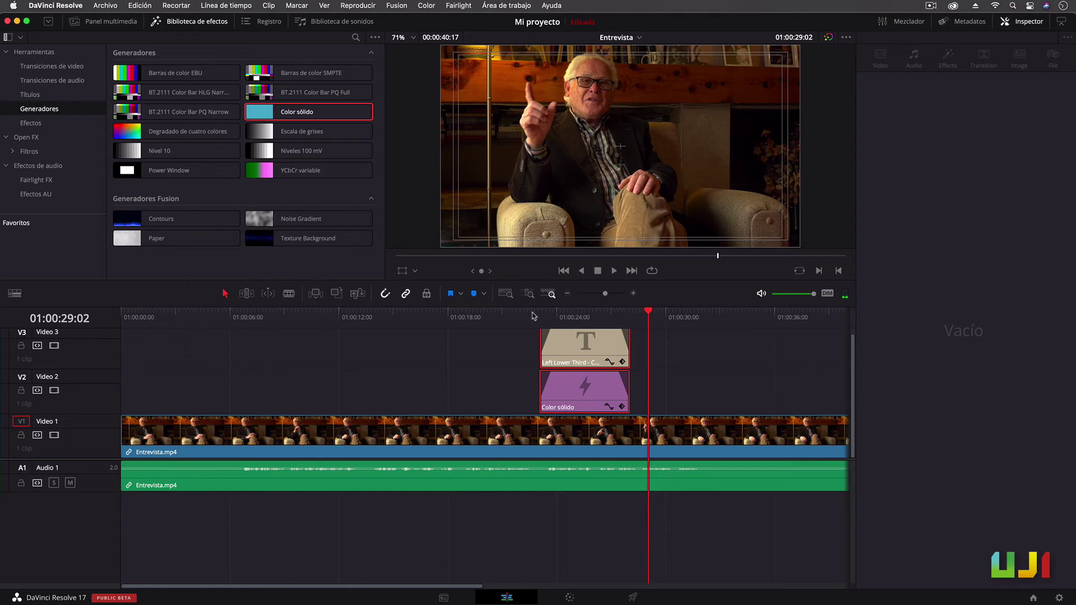
key("ctrl+v")
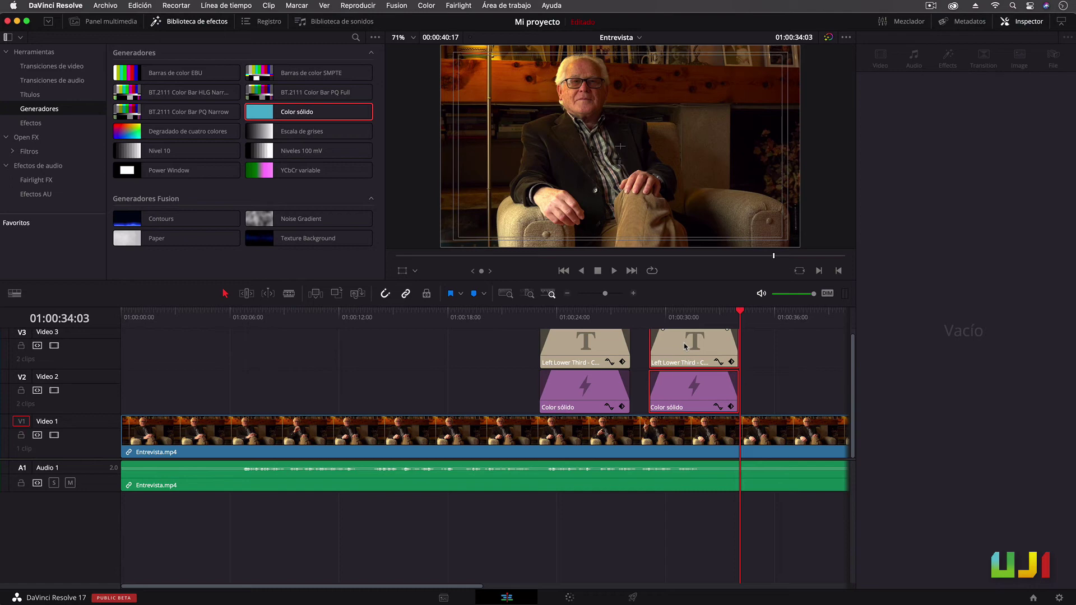
Move the copied title and bar to 01:00:12, lower the bar in frame, and preview
left_click_drag(685, 347, 369, 344)
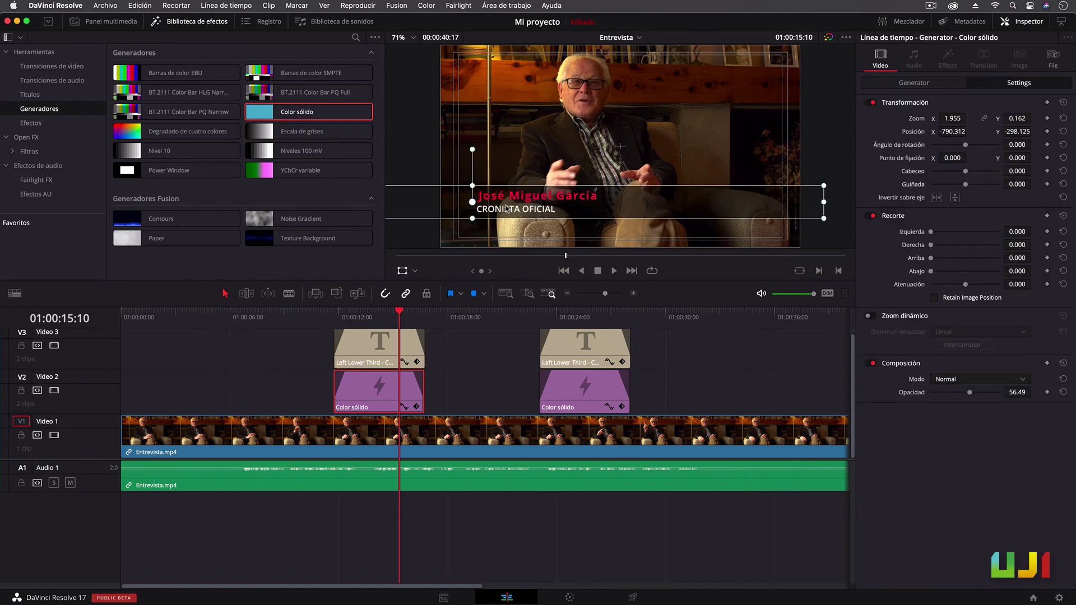
left_click_drag(505, 207, 520, 243)
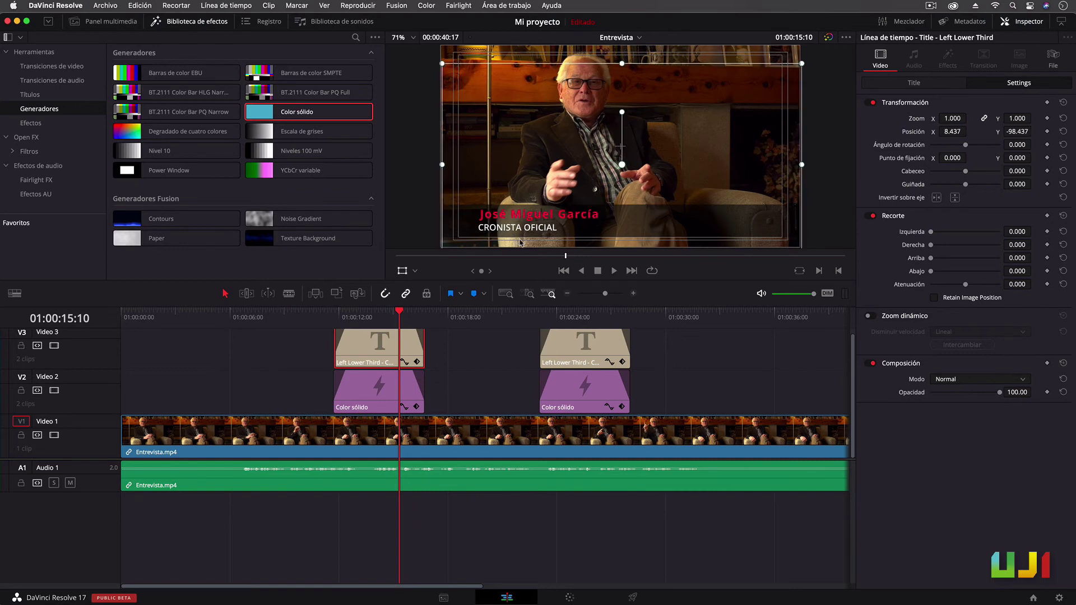
left_click(319, 315)
key("space")
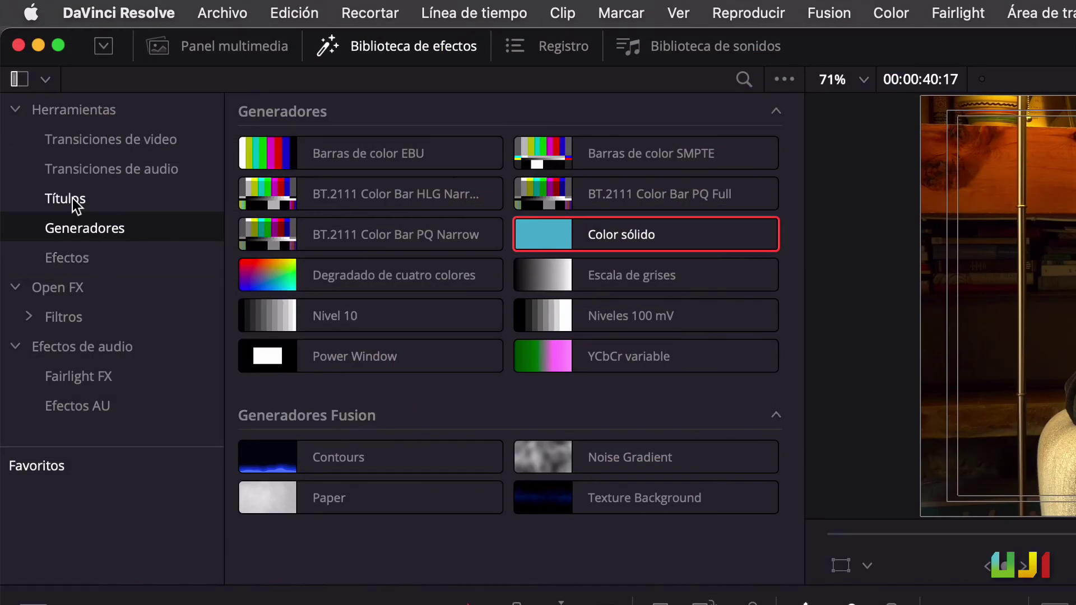
Place a Desplazar scrolling title after the interview on the timeline
left_click(74, 202)
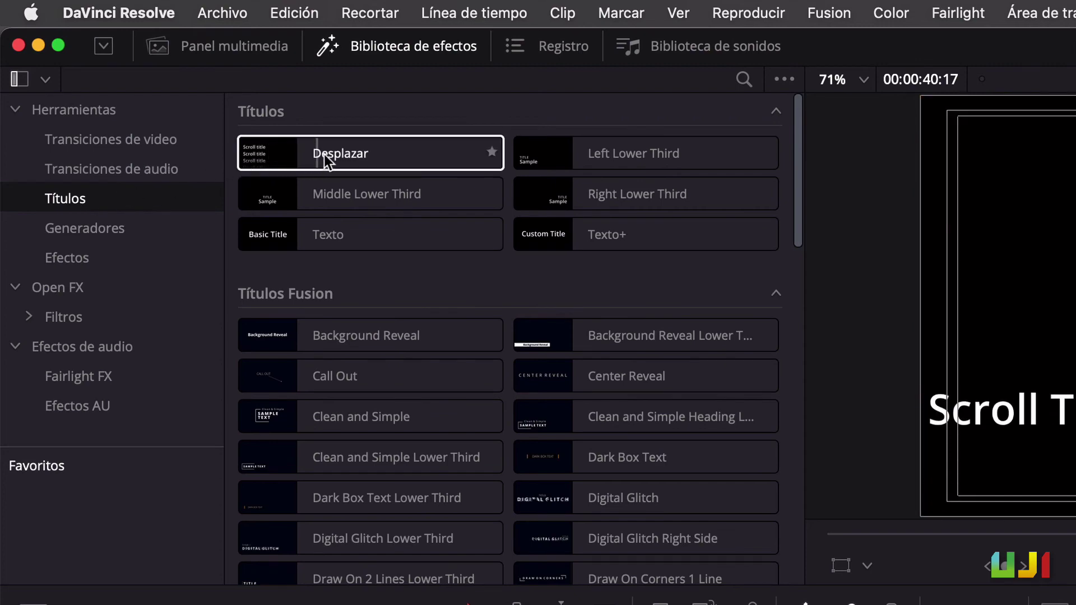
left_click_drag(399, 162, 557, 273)
left_click(556, 272)
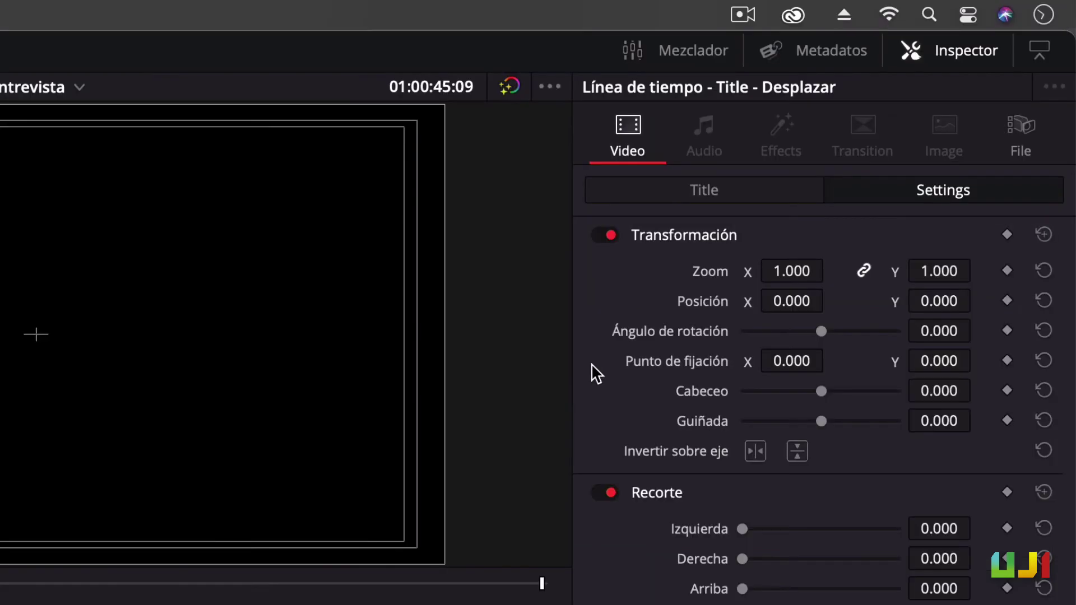
left_click(701, 193)
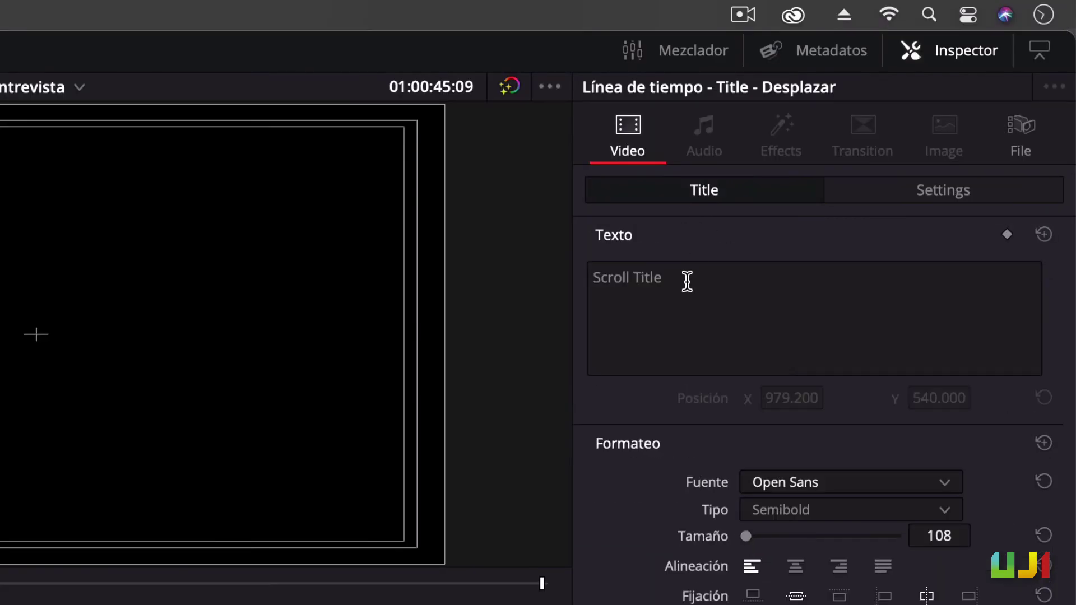
Replace the credits text with CRÉDITOS FINALES followed by Nombre uno through Nombre cuatro lines
left_click_drag(684, 280, 584, 277)
type("CRÉDITOS FINAL")
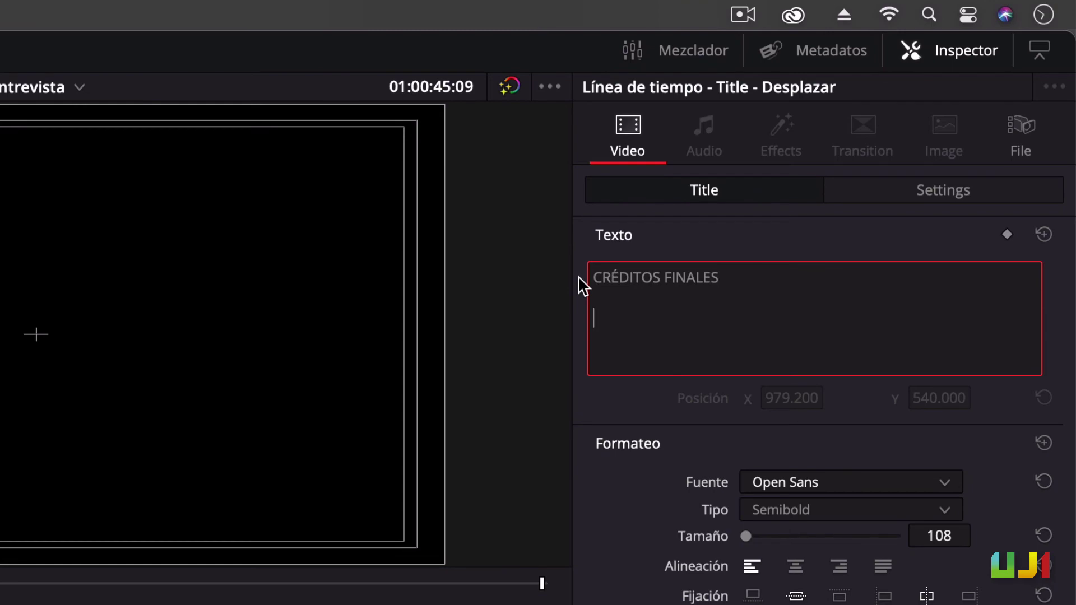
type("ES")
key("Return")
key("Return")
type("Nombre uno")
key("Return")
type("Nombre dos")
key("Return")
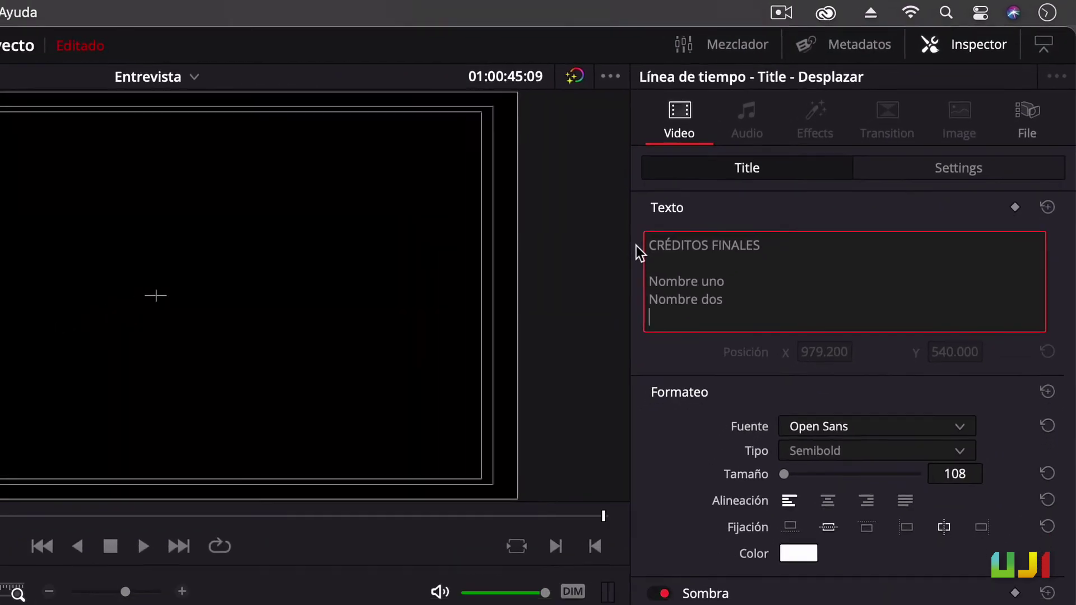
type("Nombre tres")
key("Return")
type("Nombre")
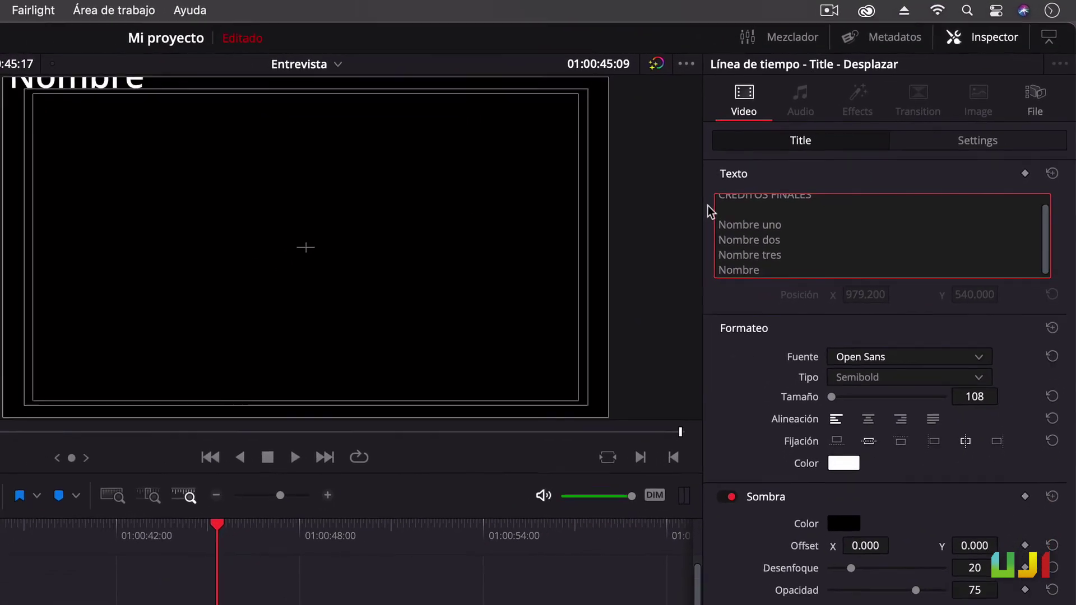
type(" cuatro")
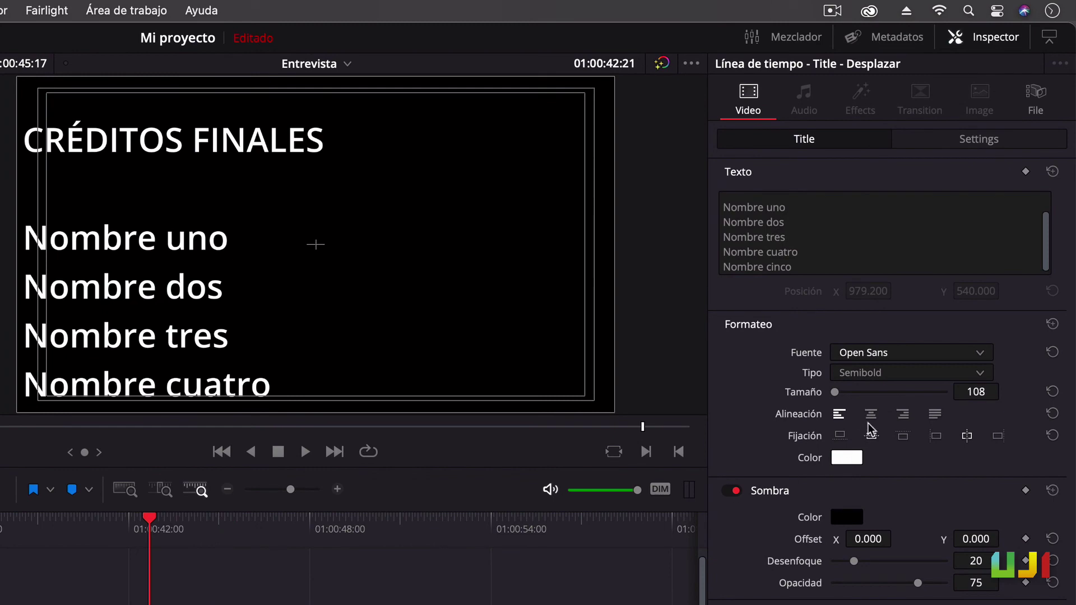
Centre the credits text at size 55 and play the scroll
left_click(869, 420)
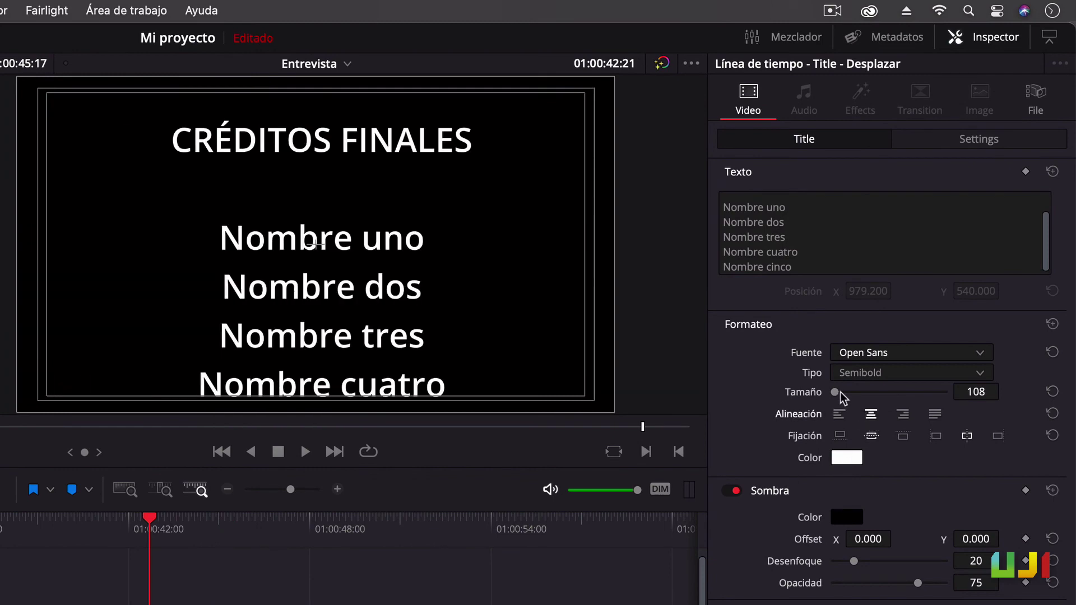
mouse_move(835, 392)
left_mouse_down()
mouse_move(845, 393)
mouse_move(833, 397)
left_mouse_up()
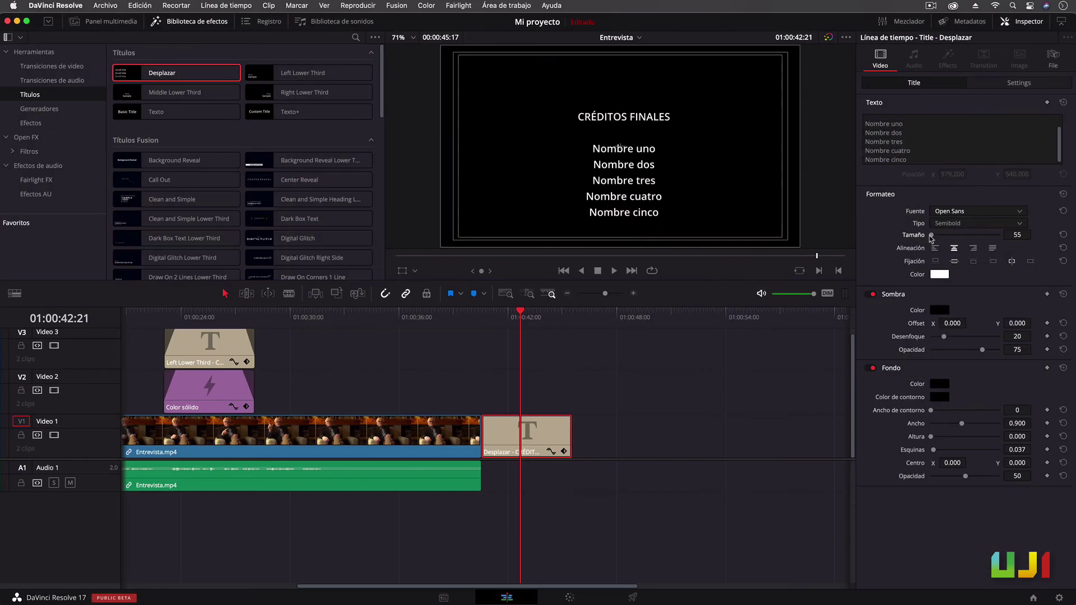
left_click(483, 312)
key("space")
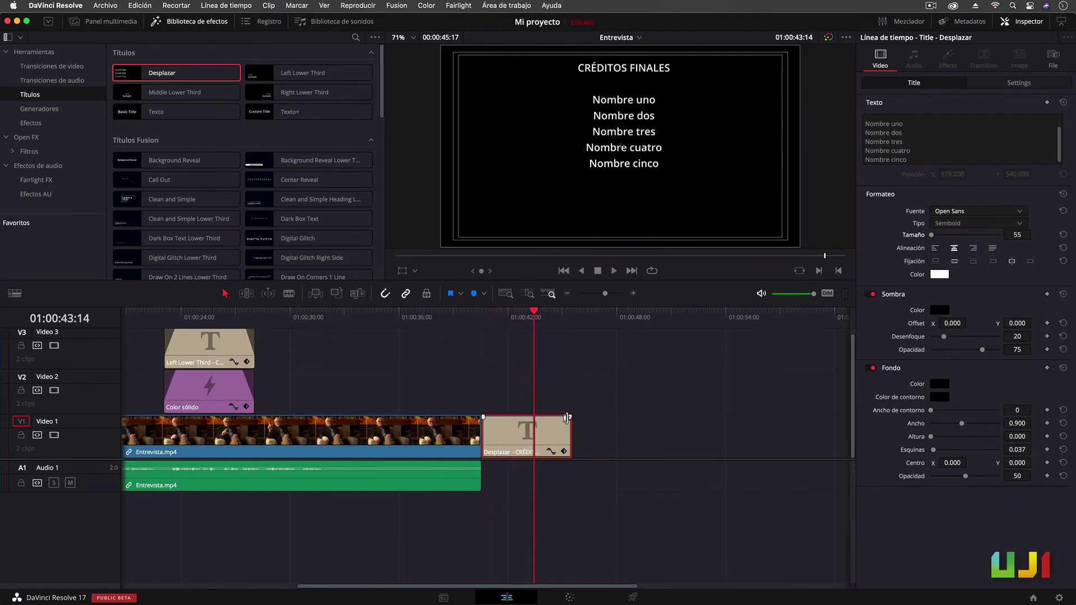
Extend the Desplazar clip's right edge and preview the slower-scrolling credits
left_click_drag(566, 418, 649, 425)
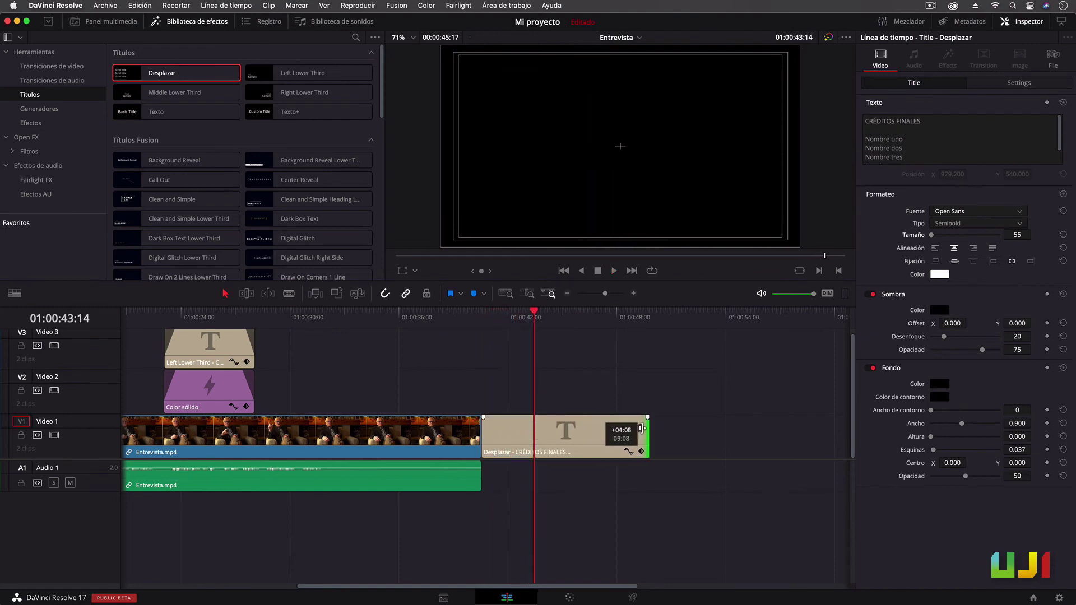
left_click(485, 312)
key("space")
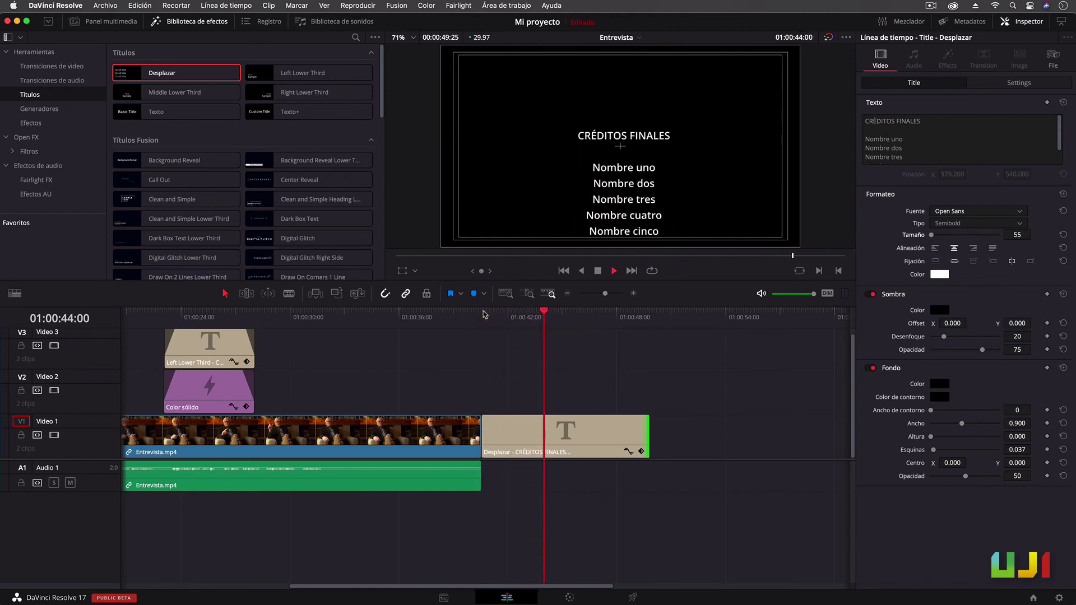
key("space")
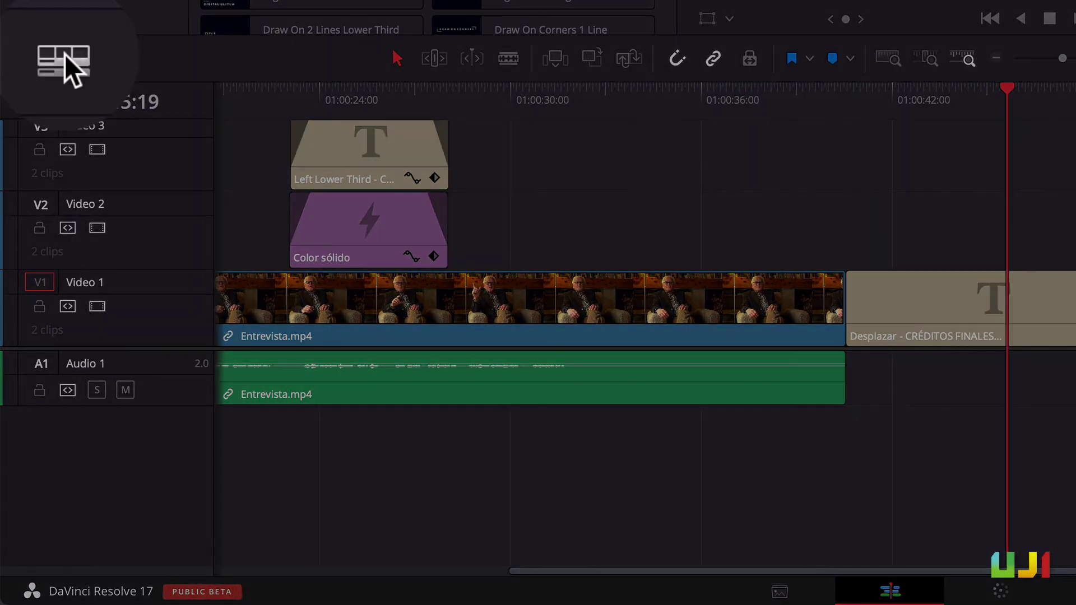
Enable Stacked Timelines and switch from Entrevista to the SECUENCIA AGUILAS timeline
left_click(37, 57)
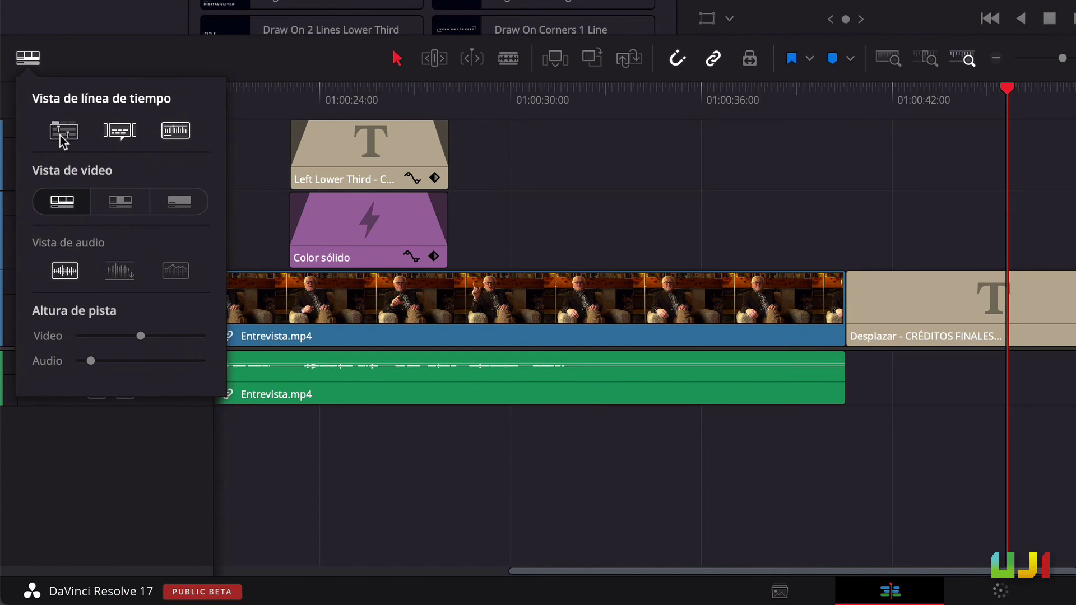
left_click(62, 137)
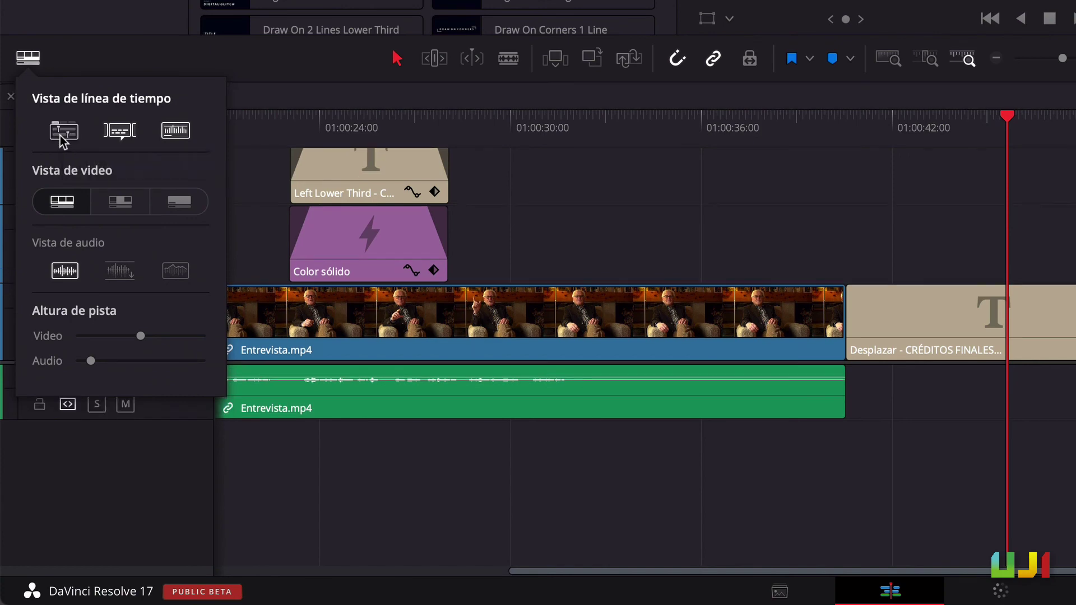
left_click(90, 97)
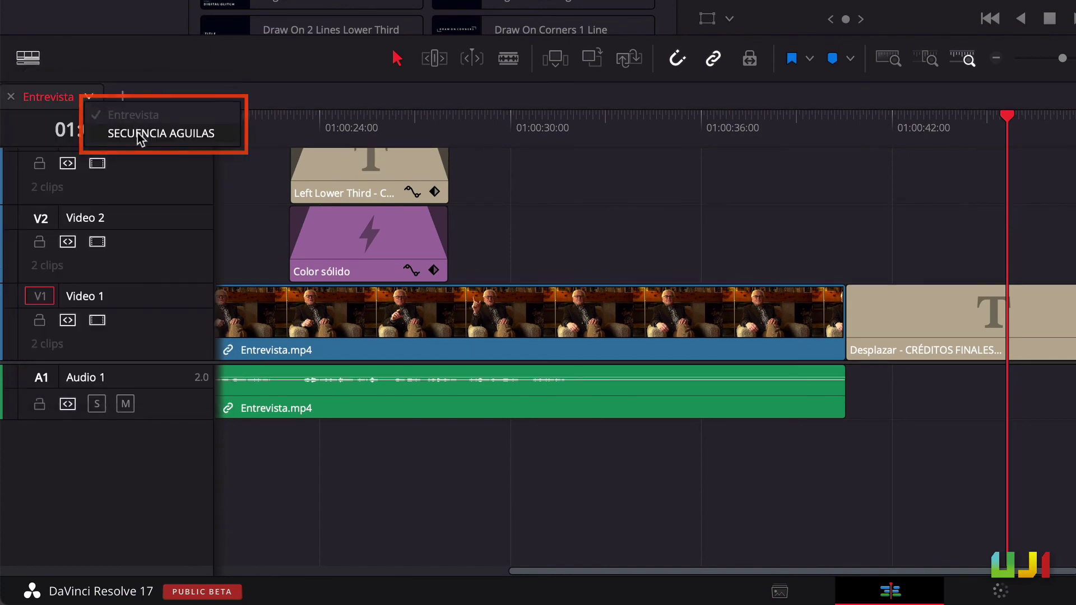
left_click(137, 132)
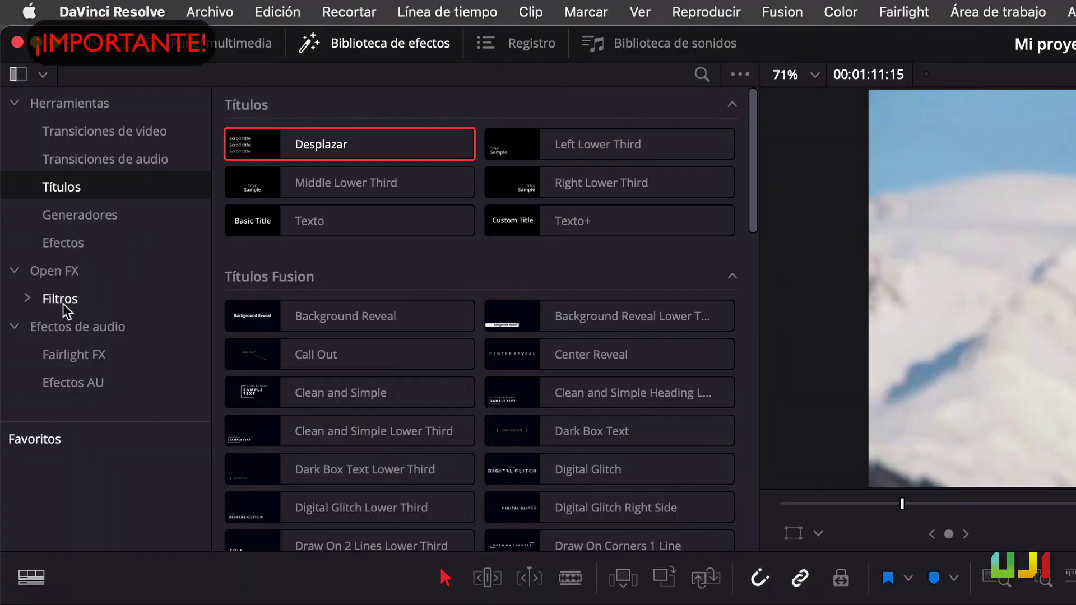
Apply the Resolve FX Invertir color filter to Shot_23
left_click(27, 298)
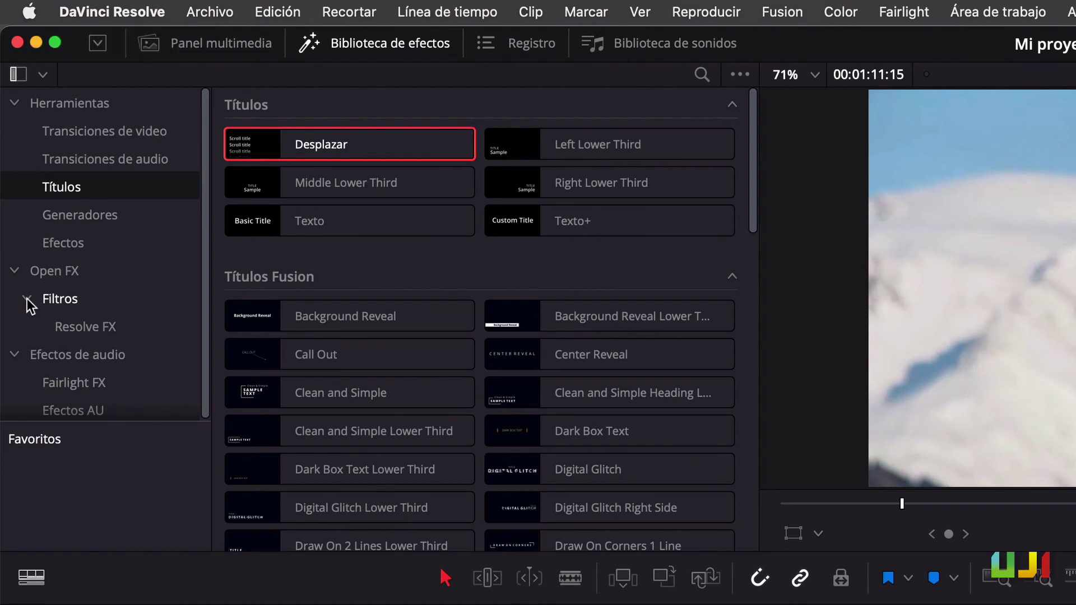
left_click(73, 327)
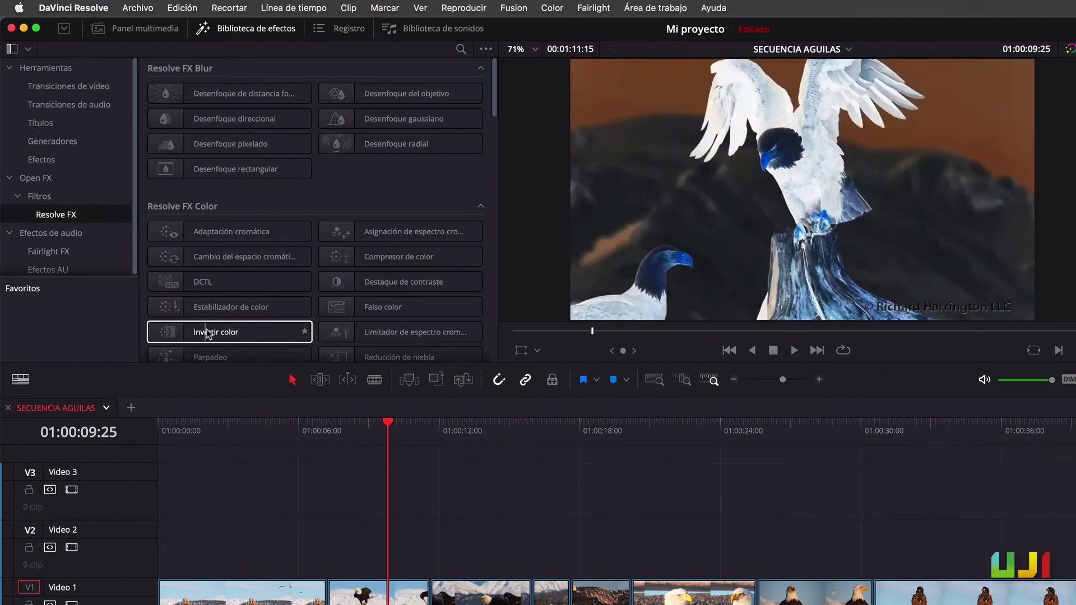
left_click_drag(223, 336, 354, 603)
left_click_drag(354, 426, 354, 426)
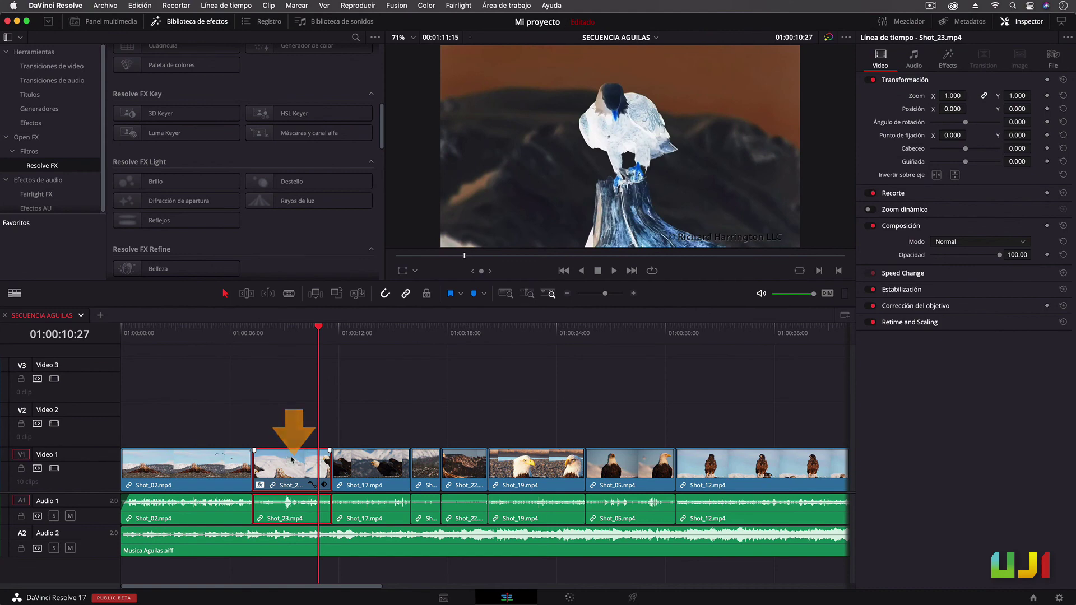
In the Inspector's Effects, switch off the Invertir color effect and delete it
left_click(947, 58)
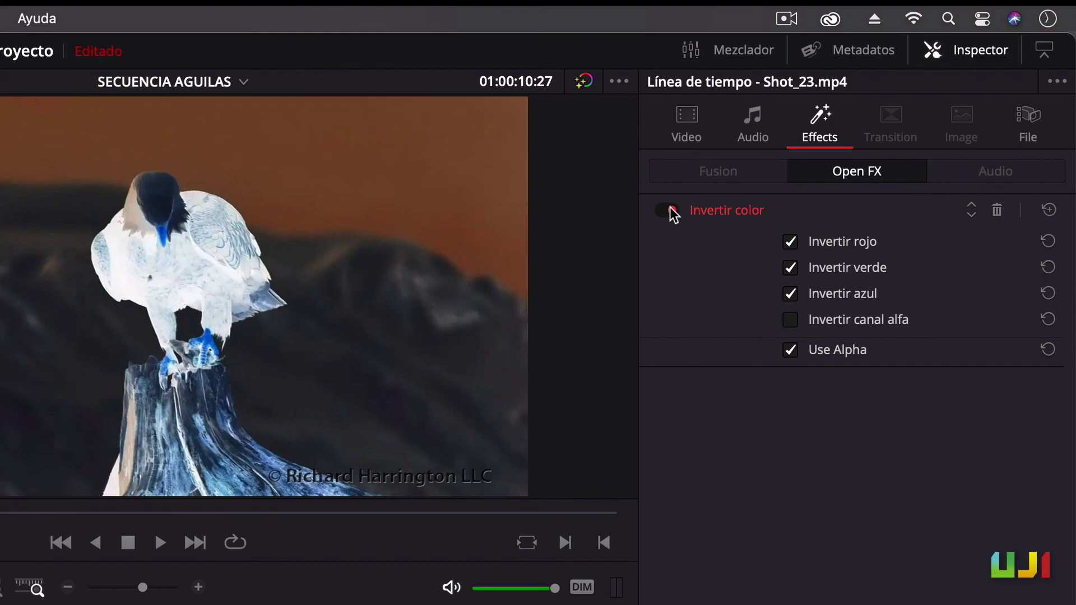
left_click(873, 102)
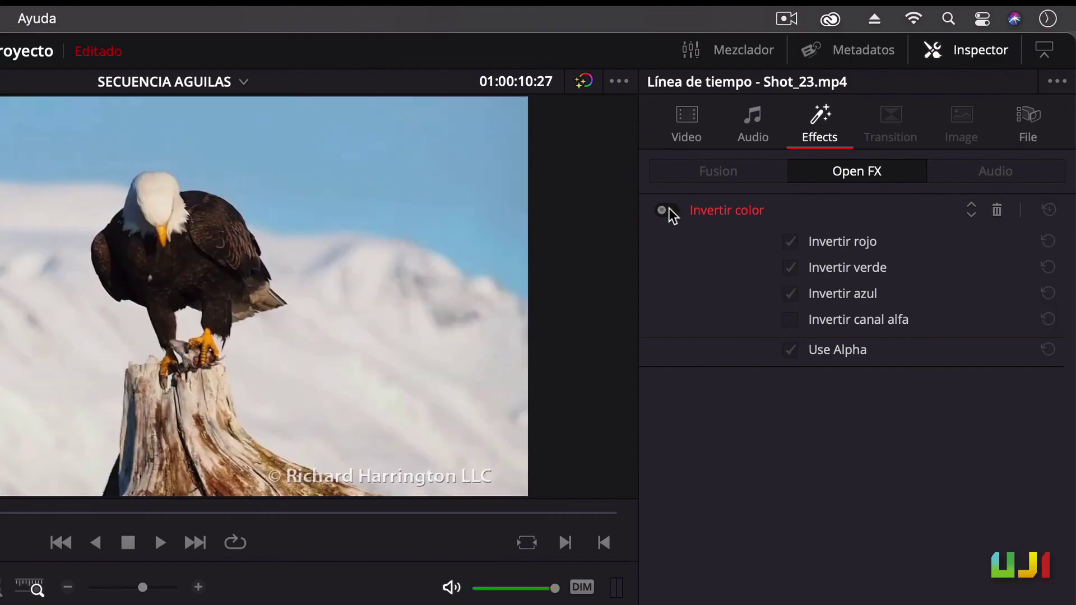
left_click(997, 211)
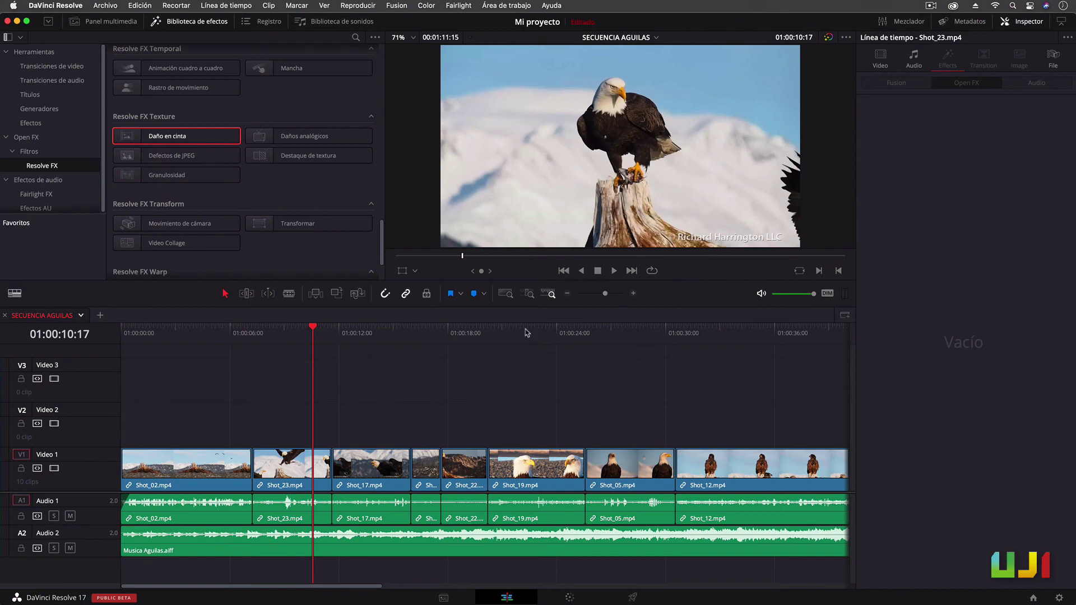
Apply Daño en cinta to clips Shot_23 through Shot_12 and preview two eagle shots
left_click_drag(286, 411, 683, 458)
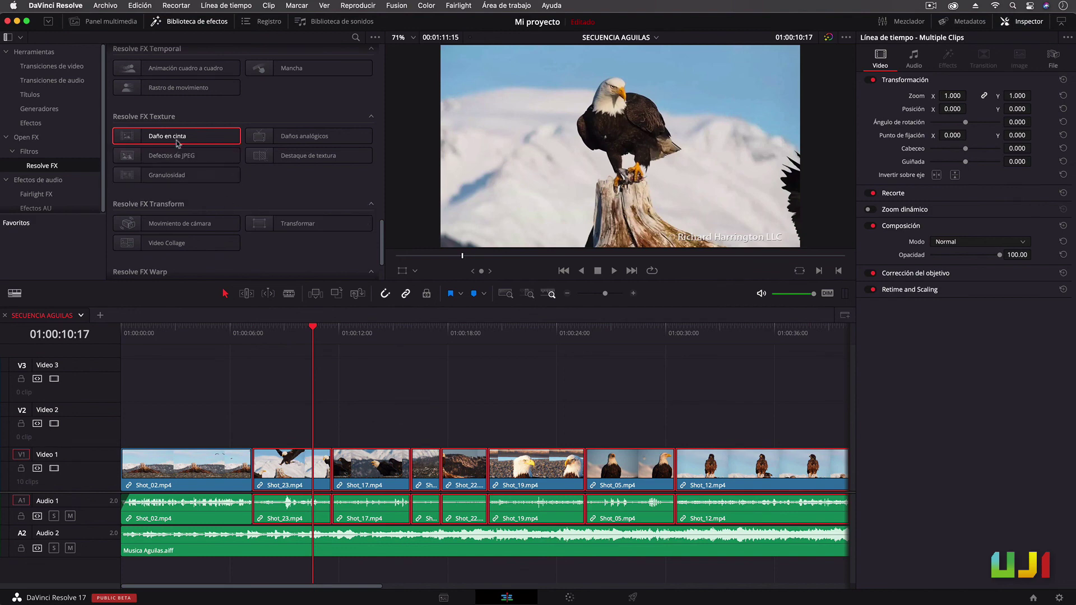
left_click_drag(177, 143, 391, 490)
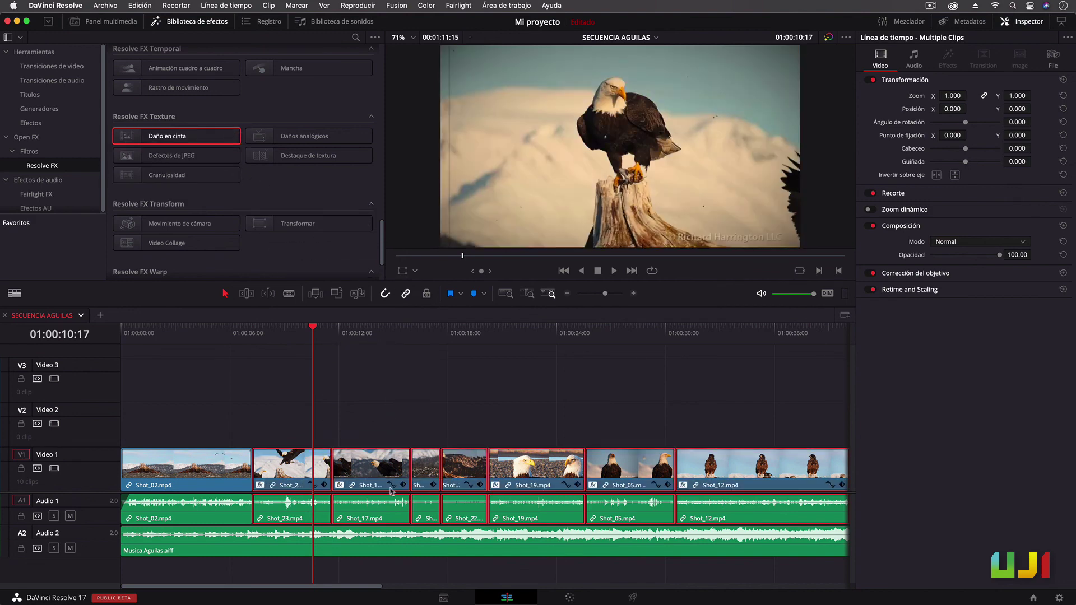
left_click(533, 329)
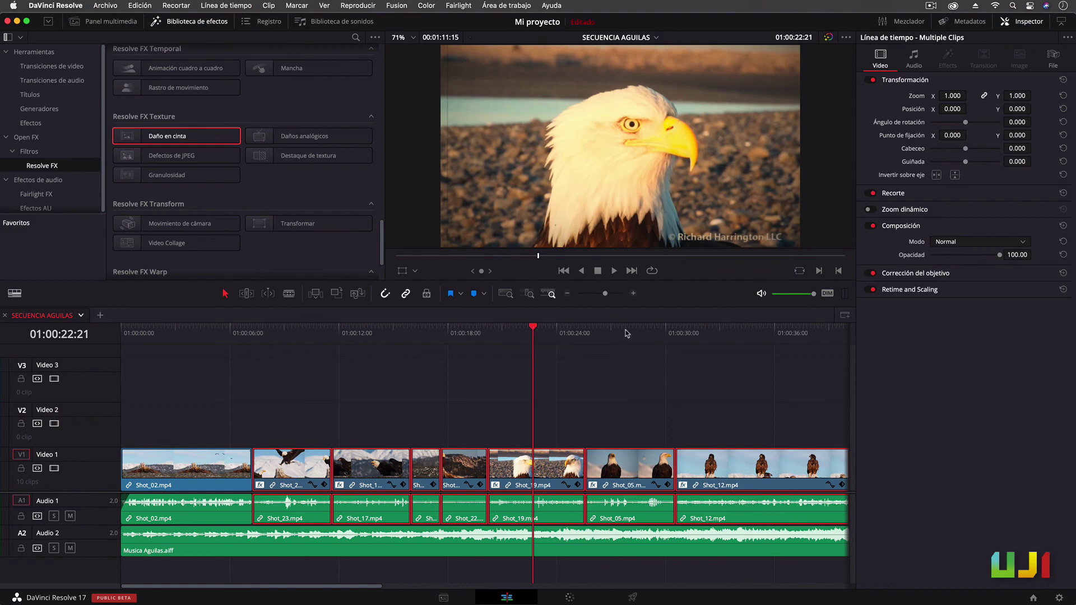
left_click(626, 331)
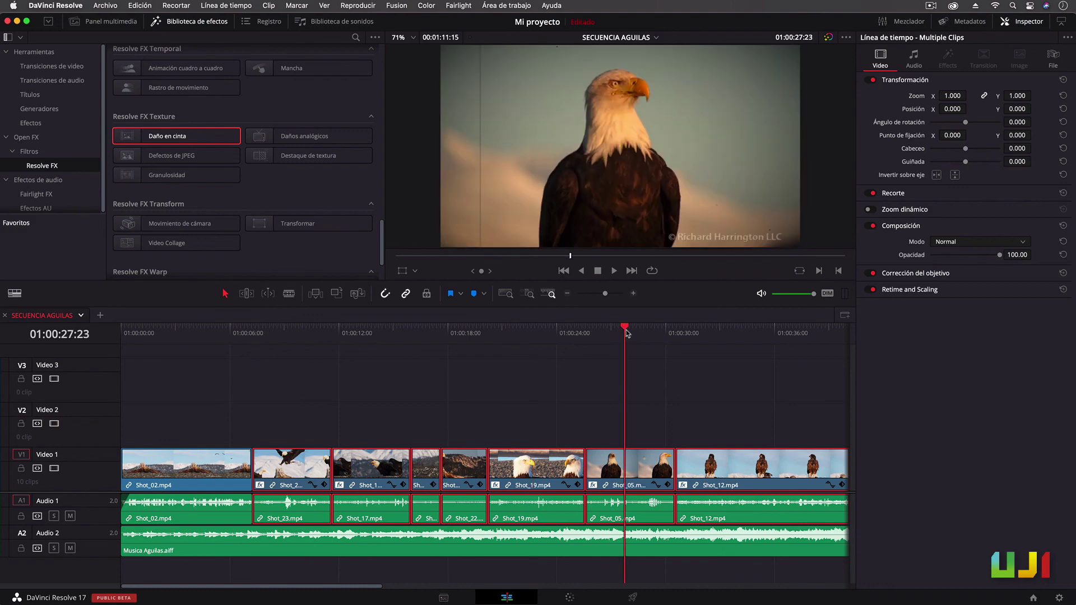